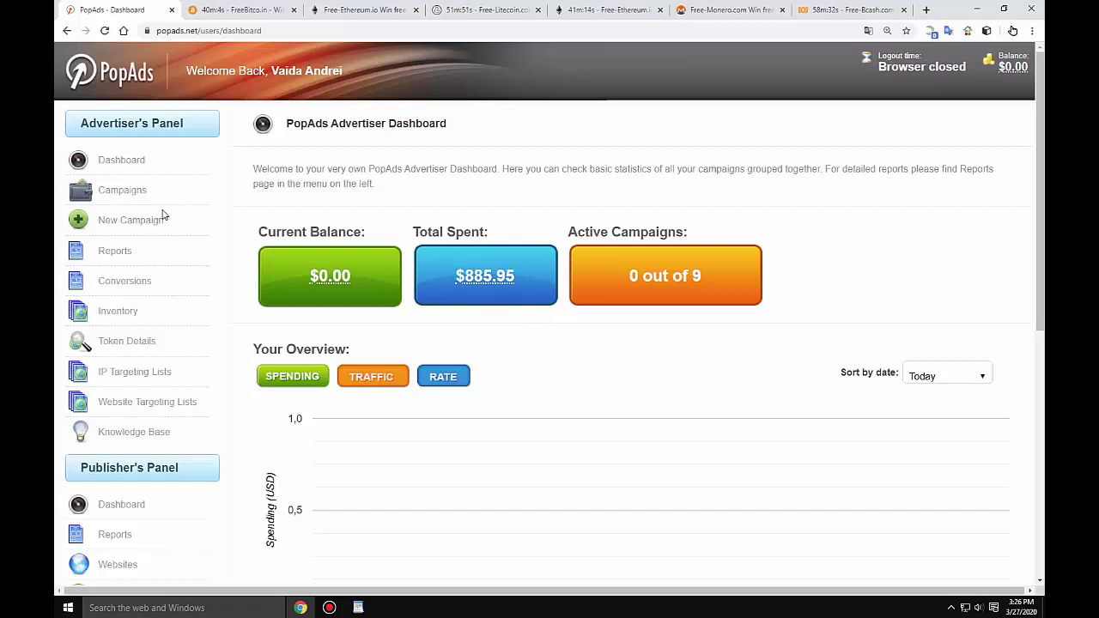
- Review the list of existing campaigns and the transaction history on the account's billing page
click(115, 190)
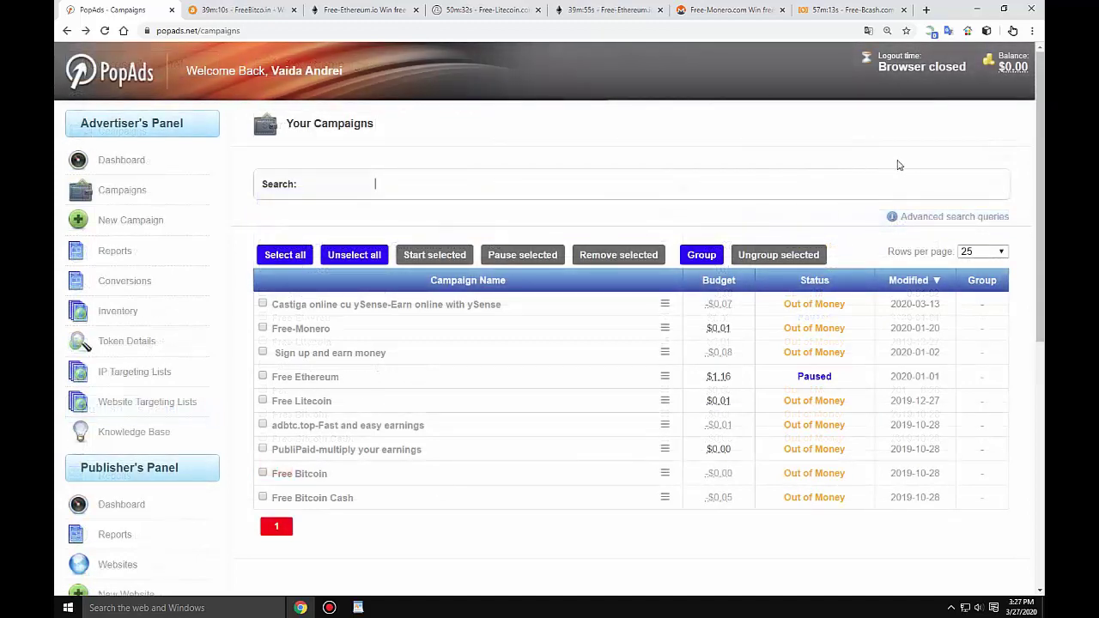
click(1016, 66)
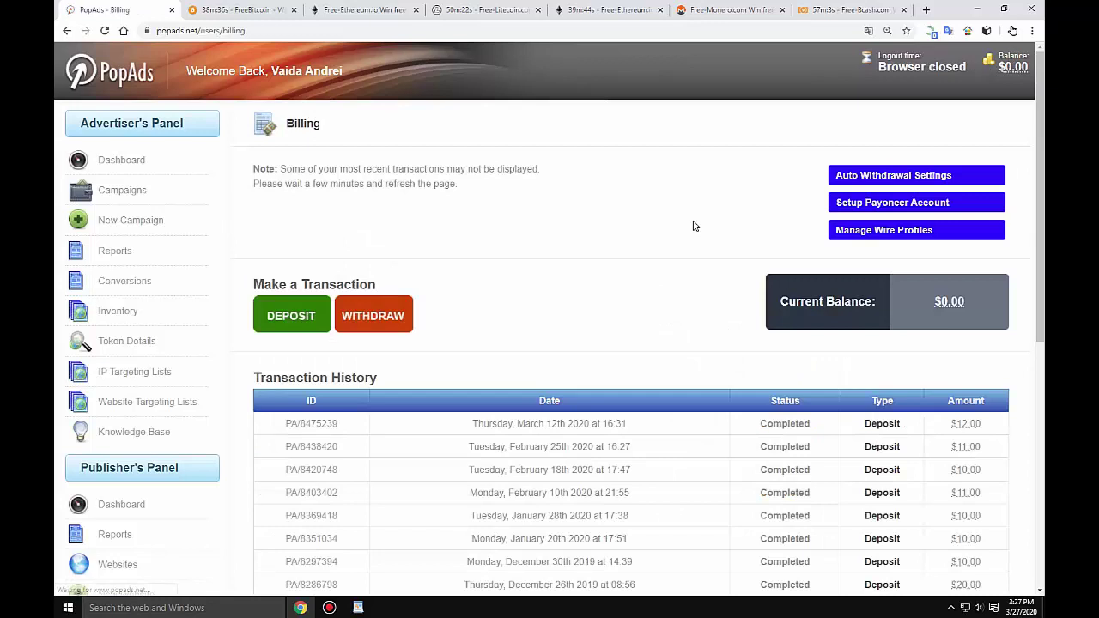
scroll(654, 262, down, 2)
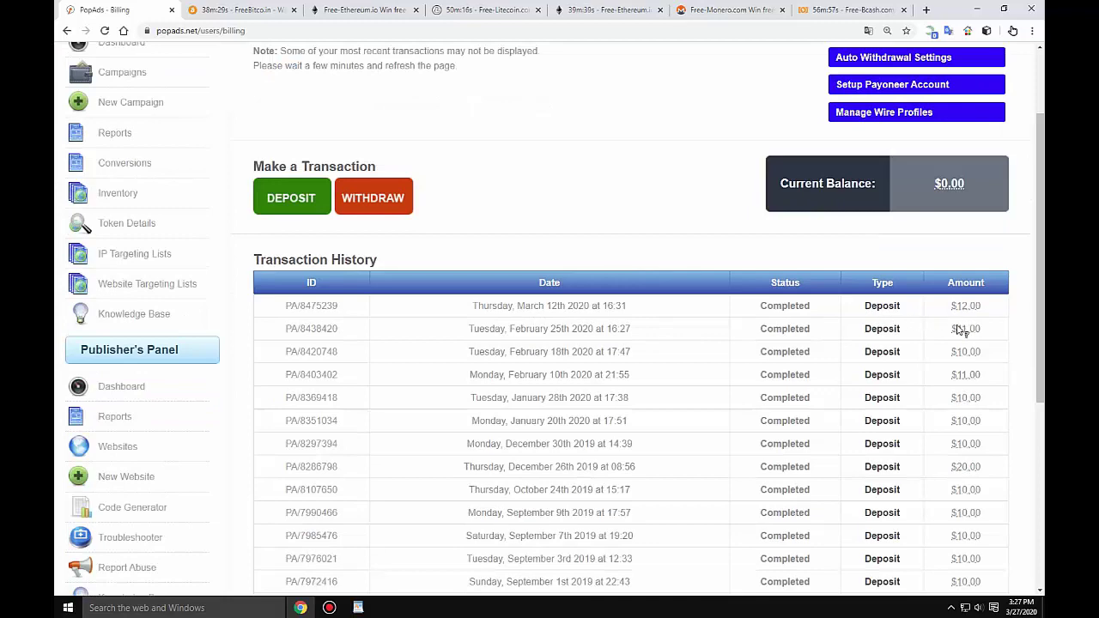
scroll(962, 327, down, 1)
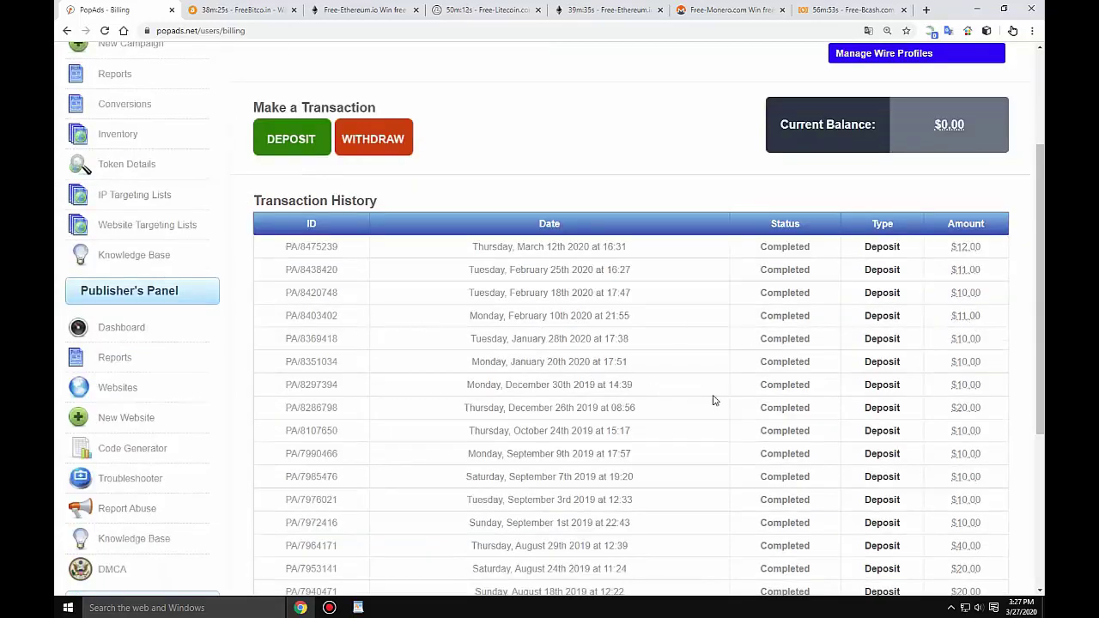
scroll(716, 399, down, 1)
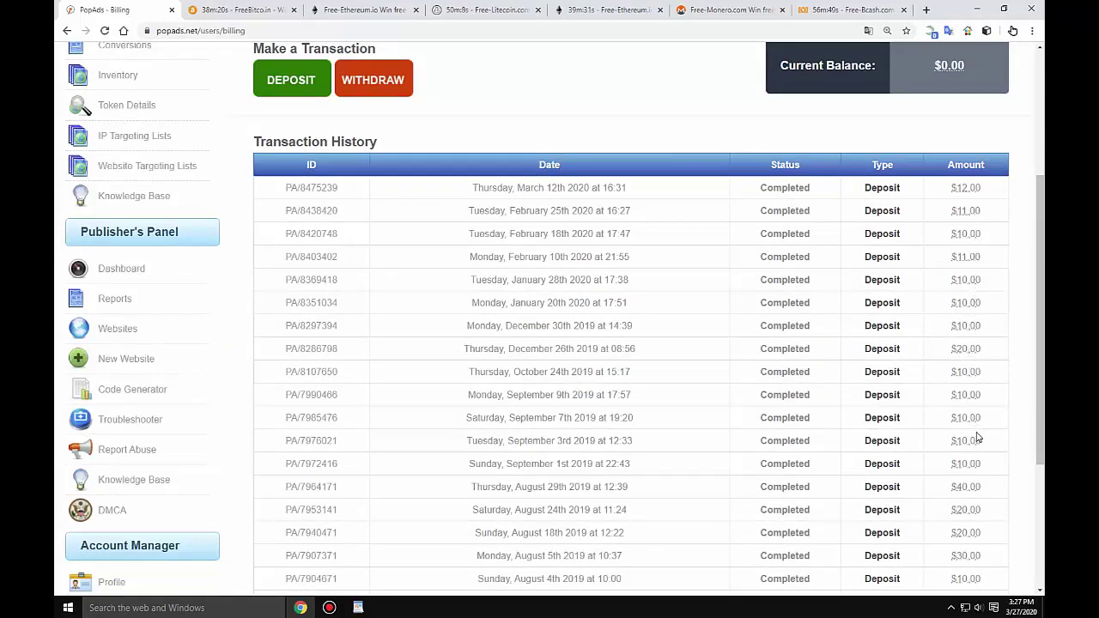
scroll(976, 439, down, 2)
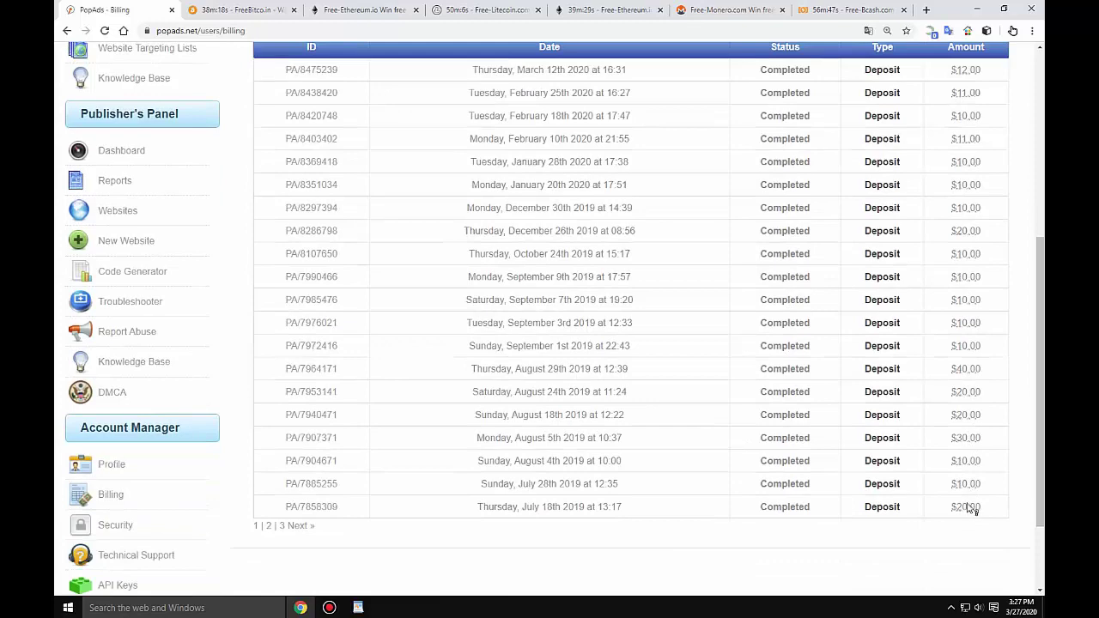
scroll(971, 508, up, 5)
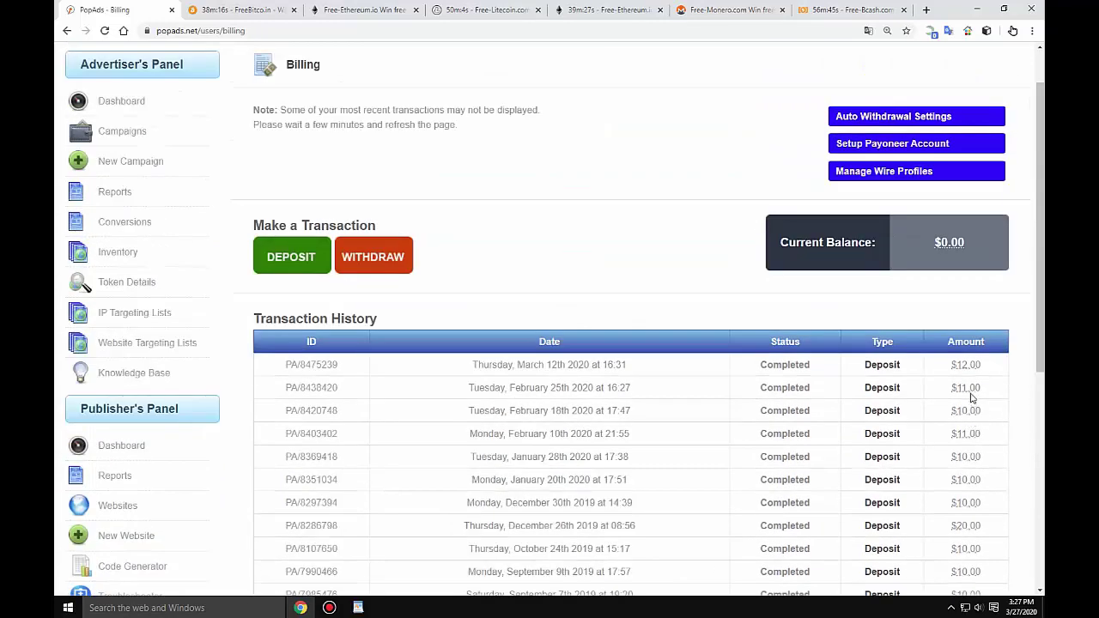
scroll(972, 399, up, 1)
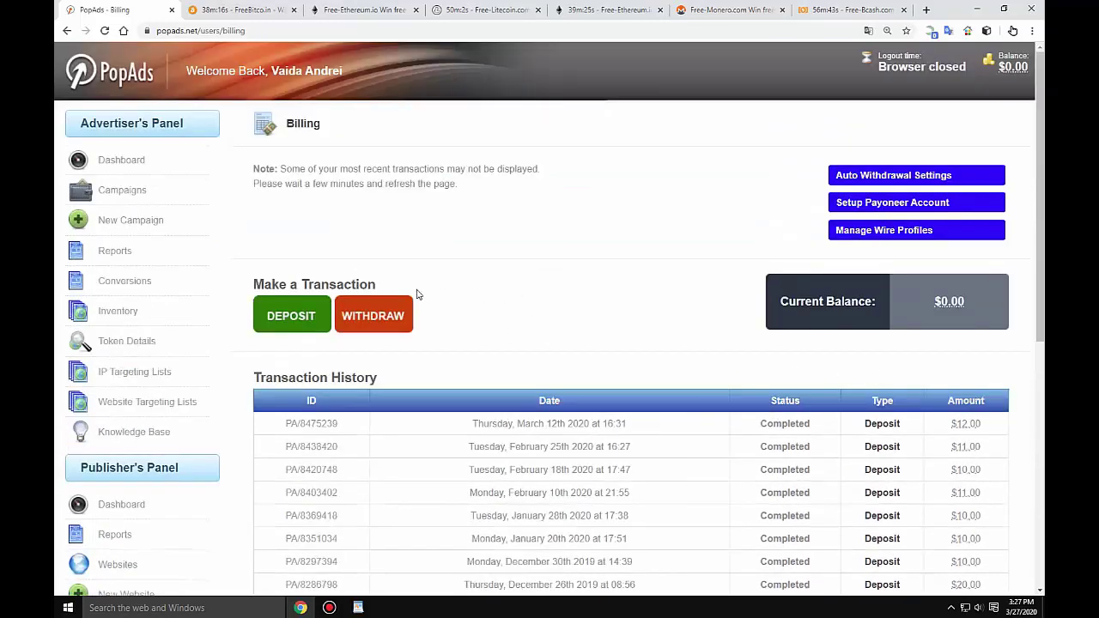
- Request a deposit of 11.00 USD with PayPal as the payment type, accepting the deposit rules
click(291, 317)
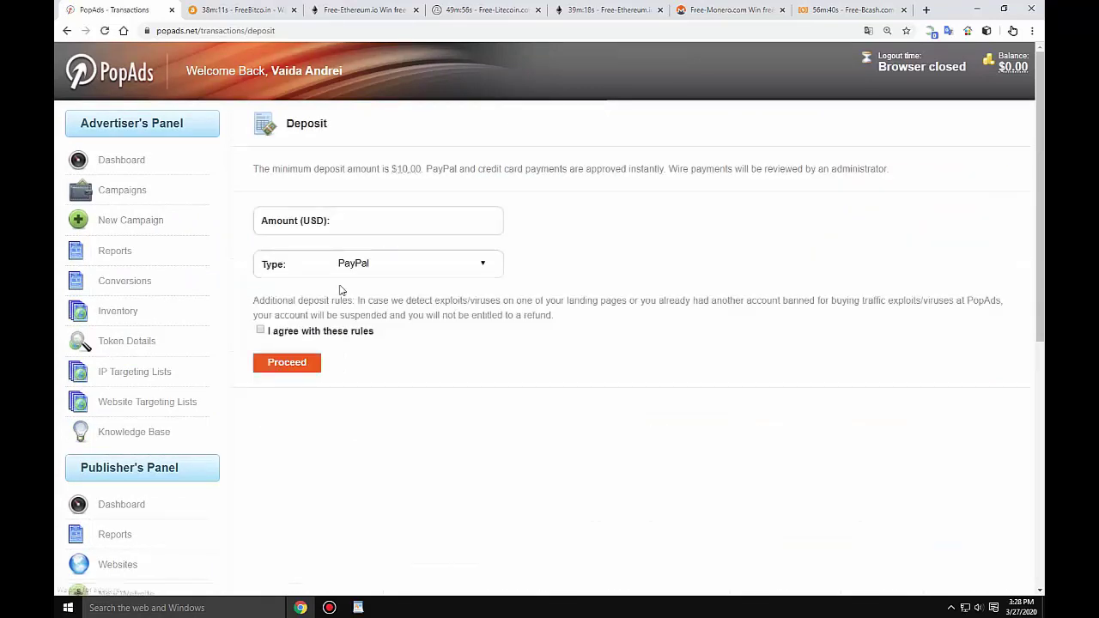
click(346, 221)
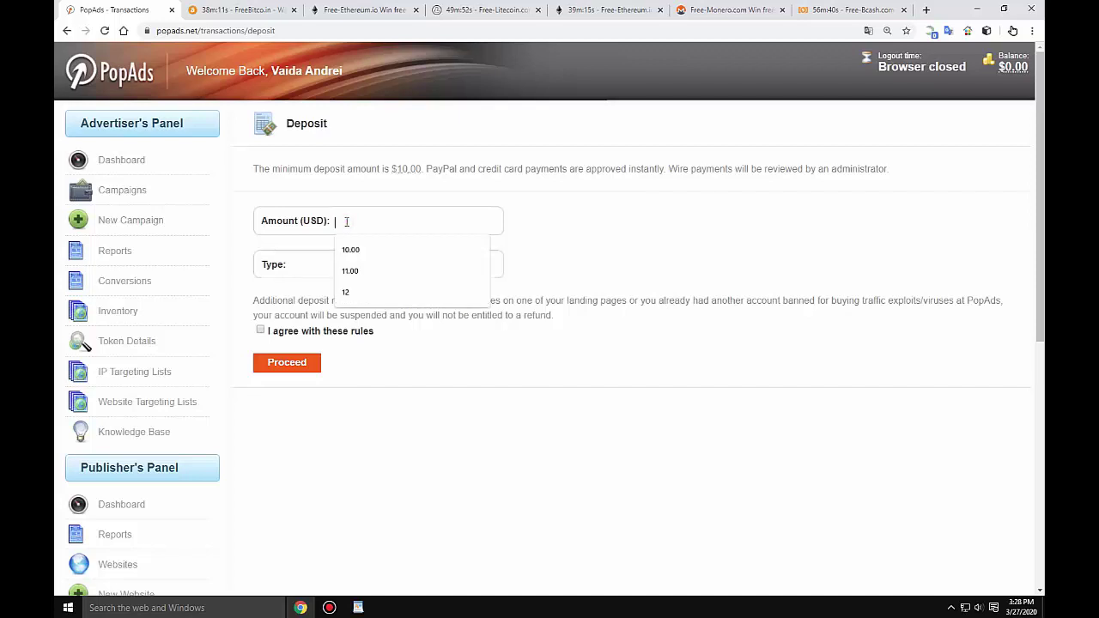
click(353, 272)
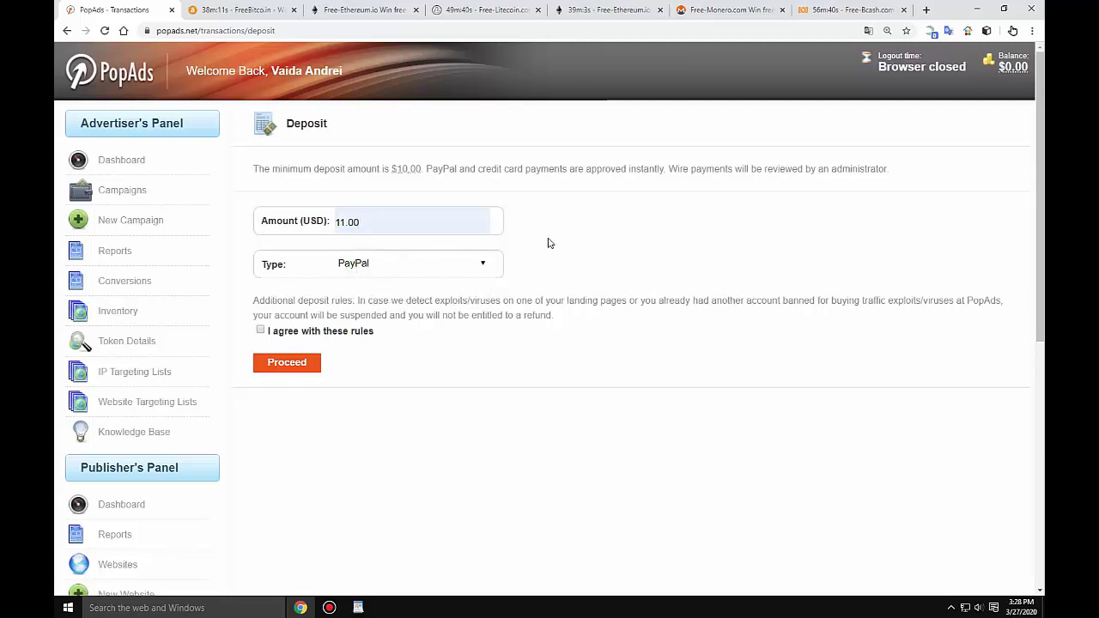
click(485, 265)
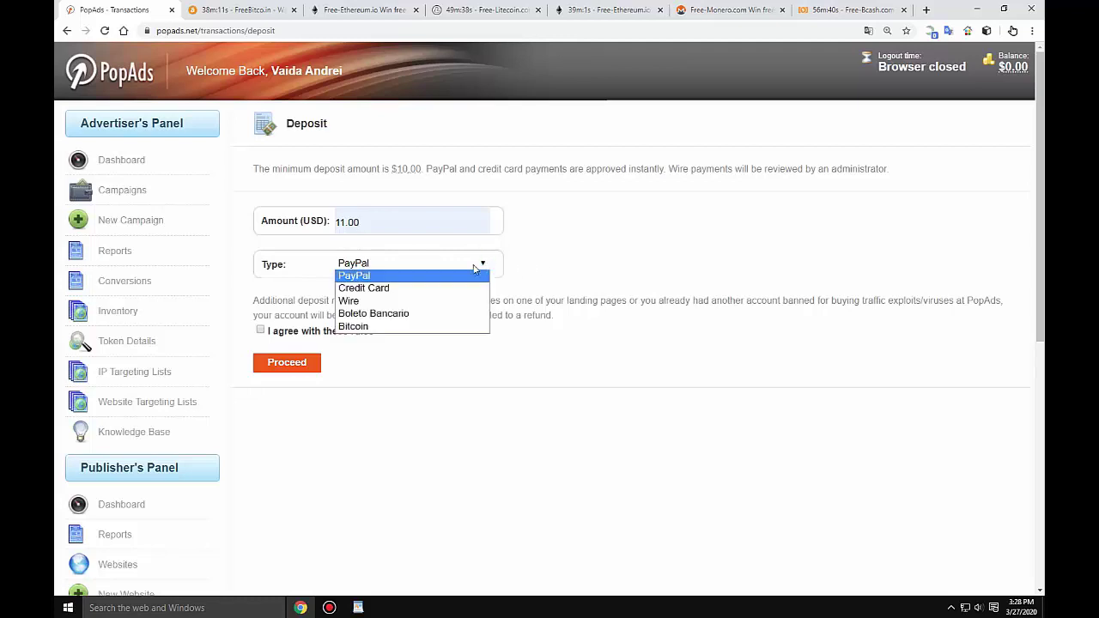
click(403, 279)
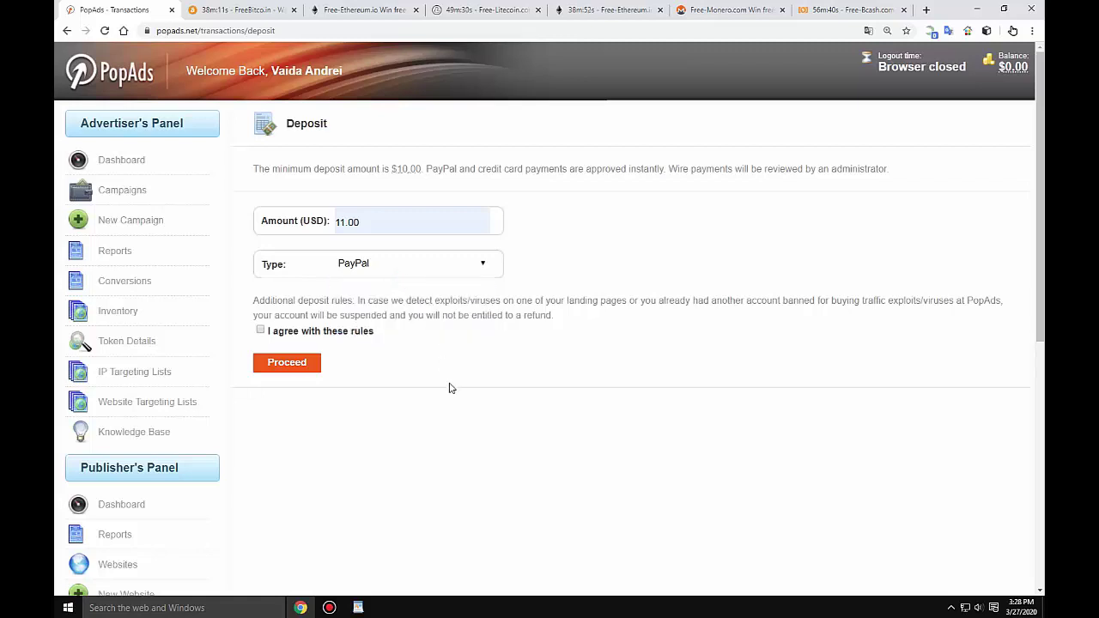
click(261, 331)
click(286, 368)
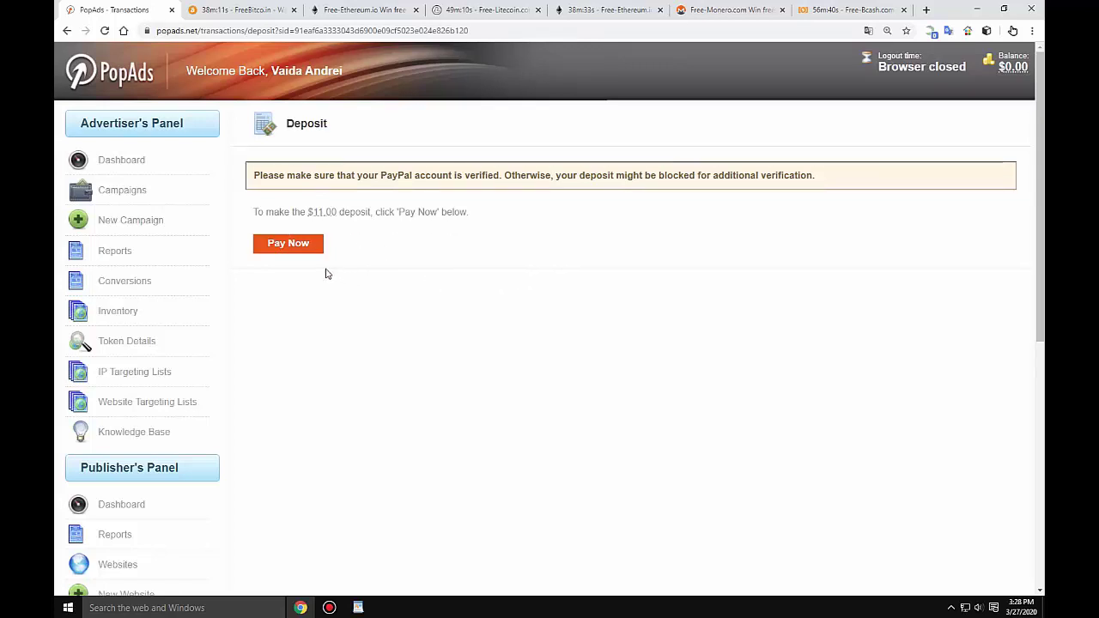
- Pay the deposit through PayPal with the preferred Visa card and refresh the billing page
click(290, 247)
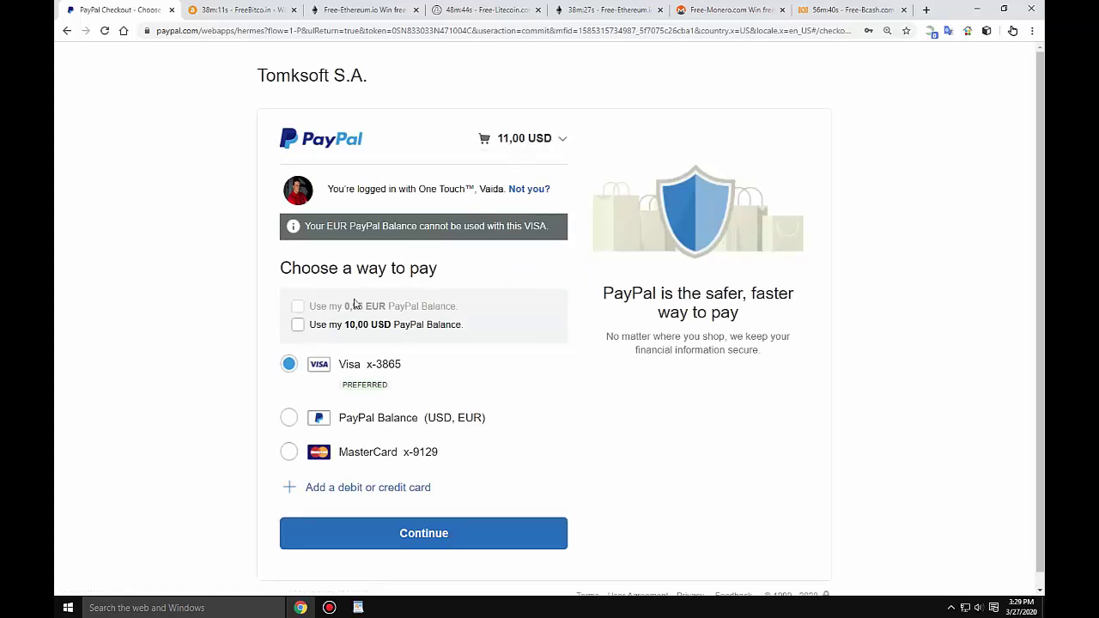
scroll(406, 329, down, 1)
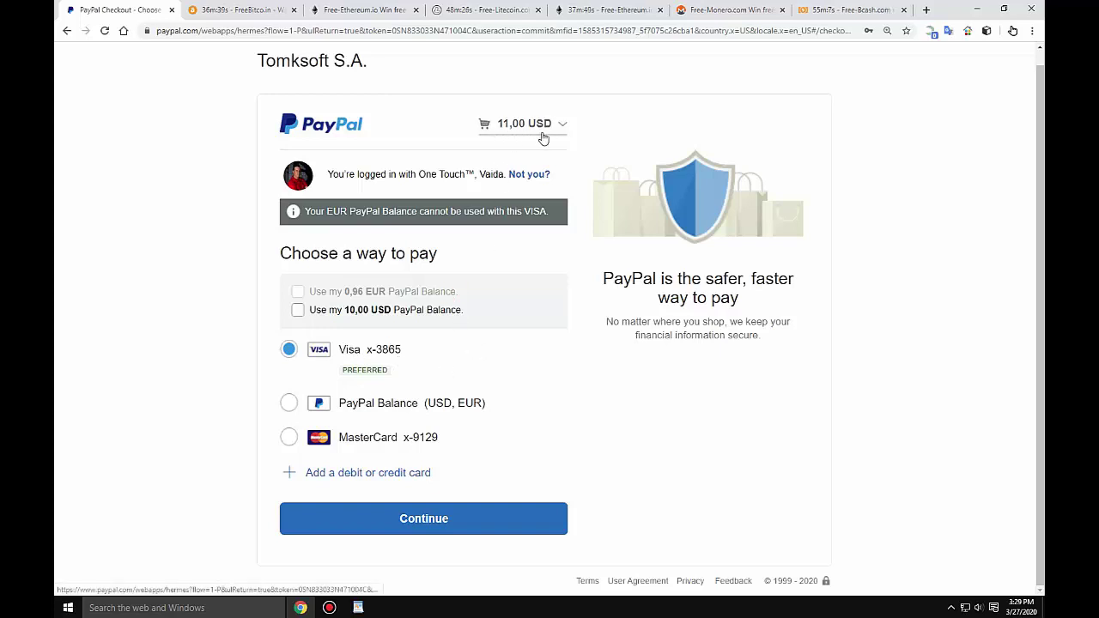
click(479, 522)
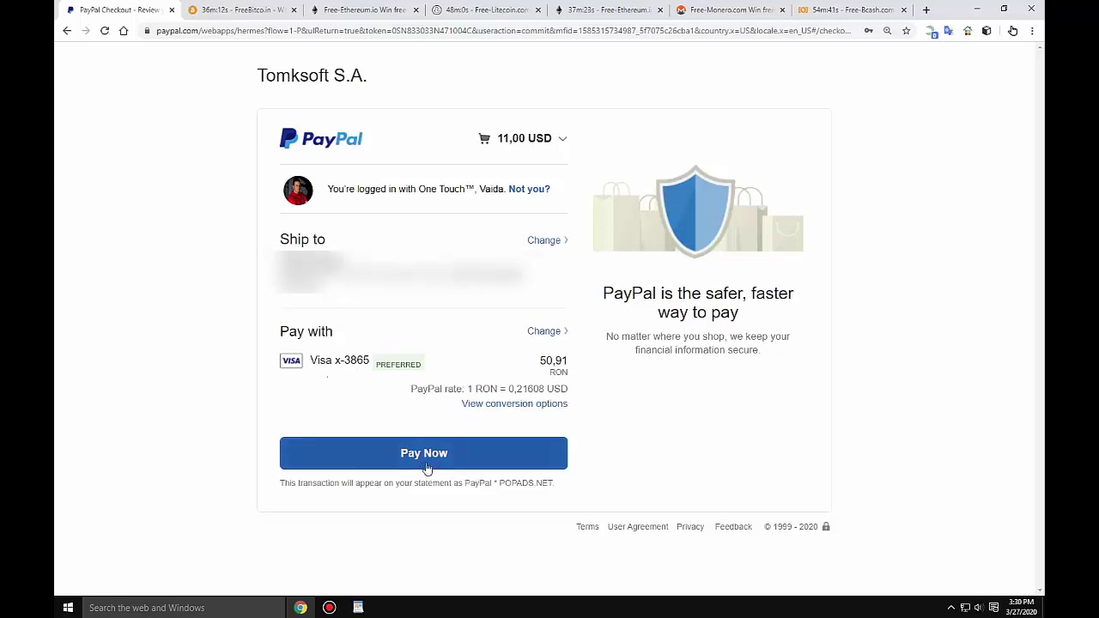
click(487, 463)
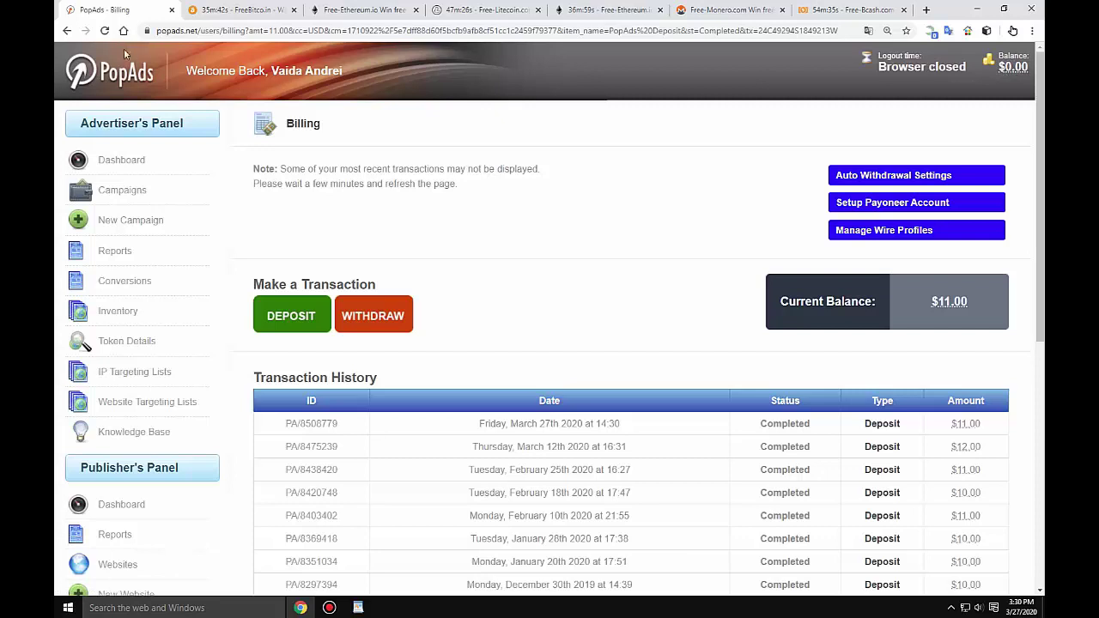
click(104, 32)
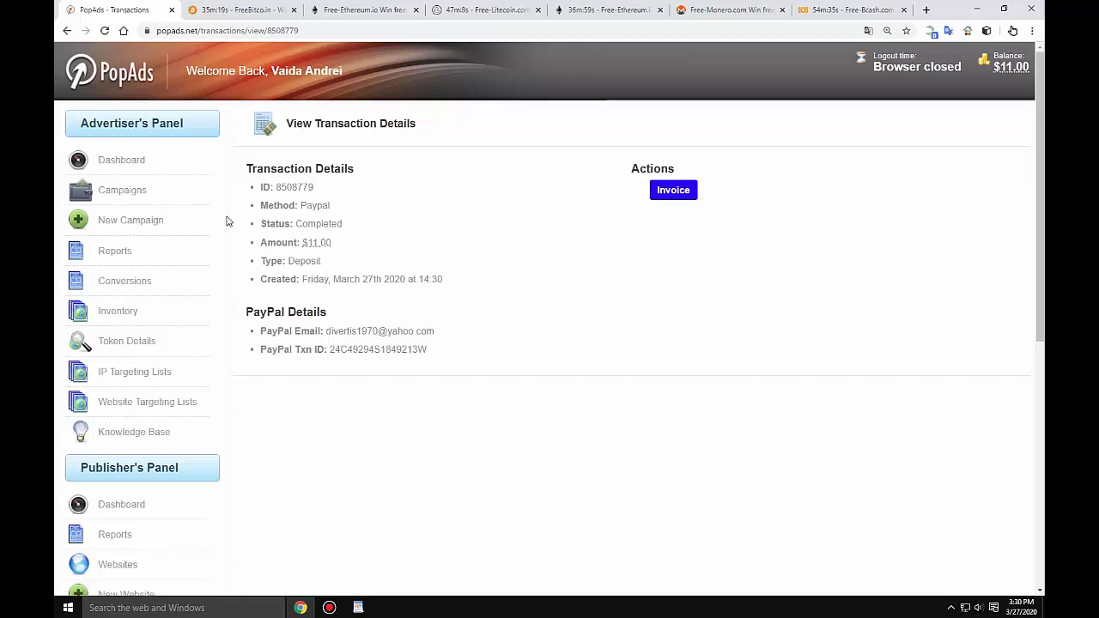
- Start a new campaign and name it "Free-dogecoin", copying the name from the Free-Dogecoin site's address and capitalizing its first letter
click(130, 221)
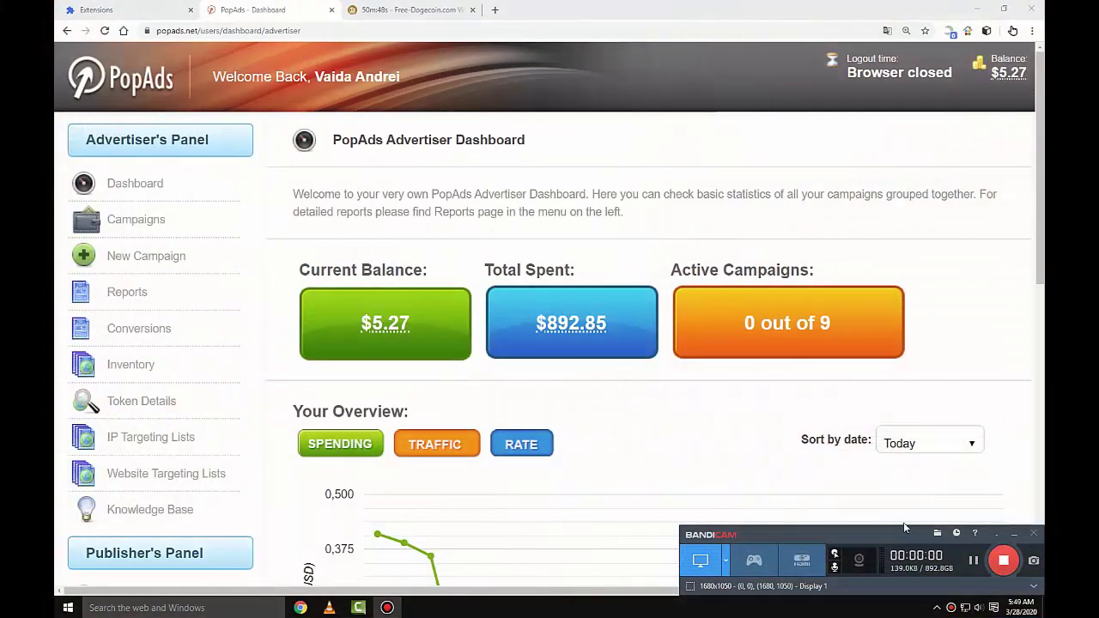
click(387, 608)
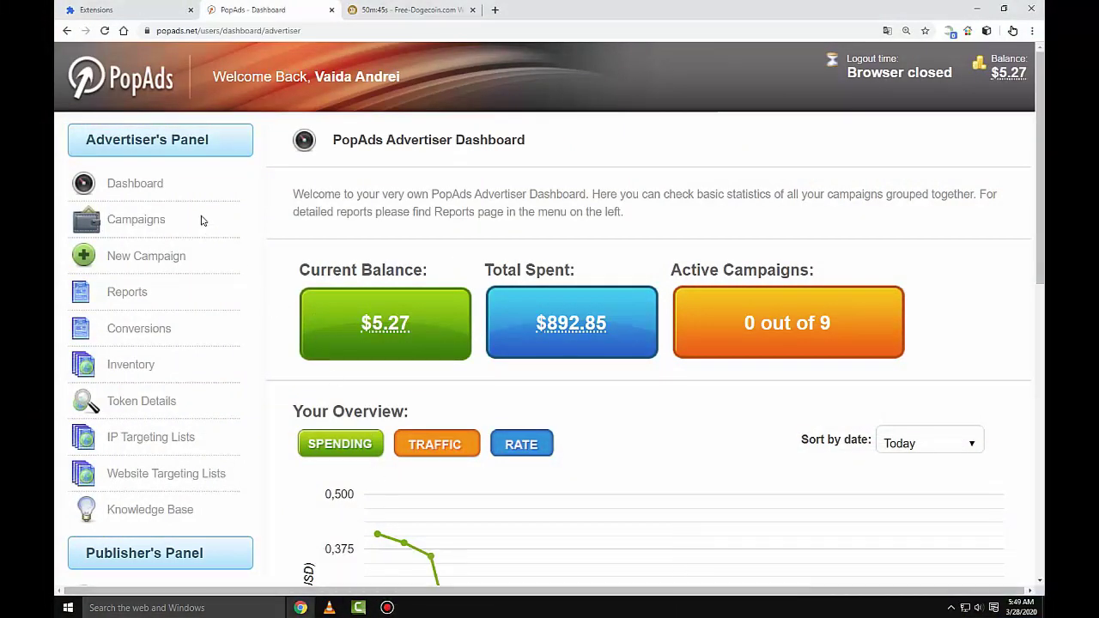
click(139, 263)
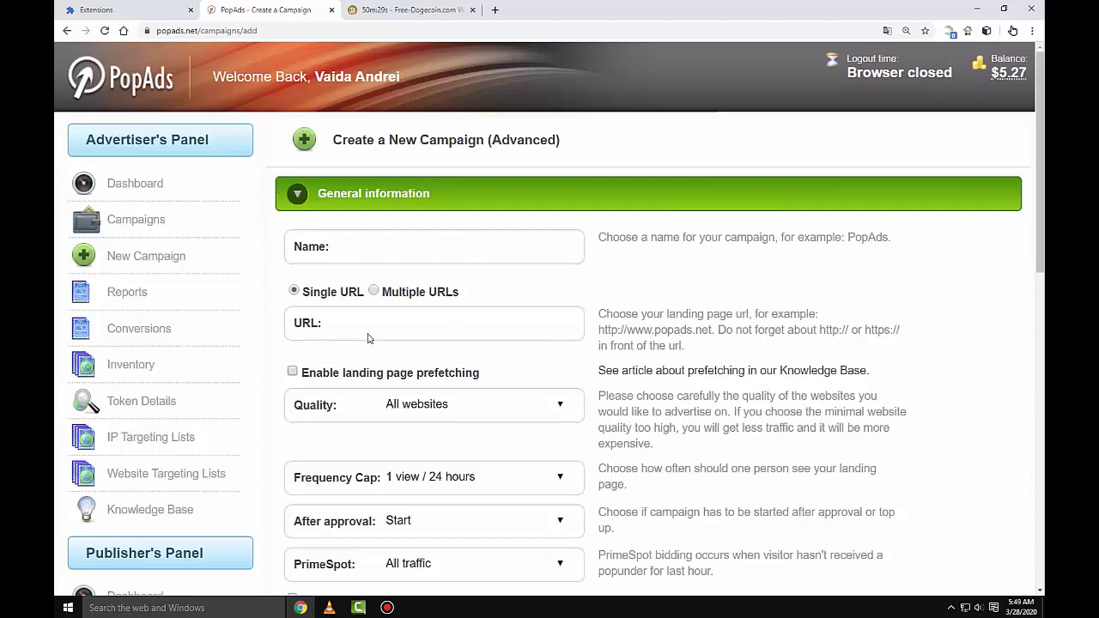
click(399, 10)
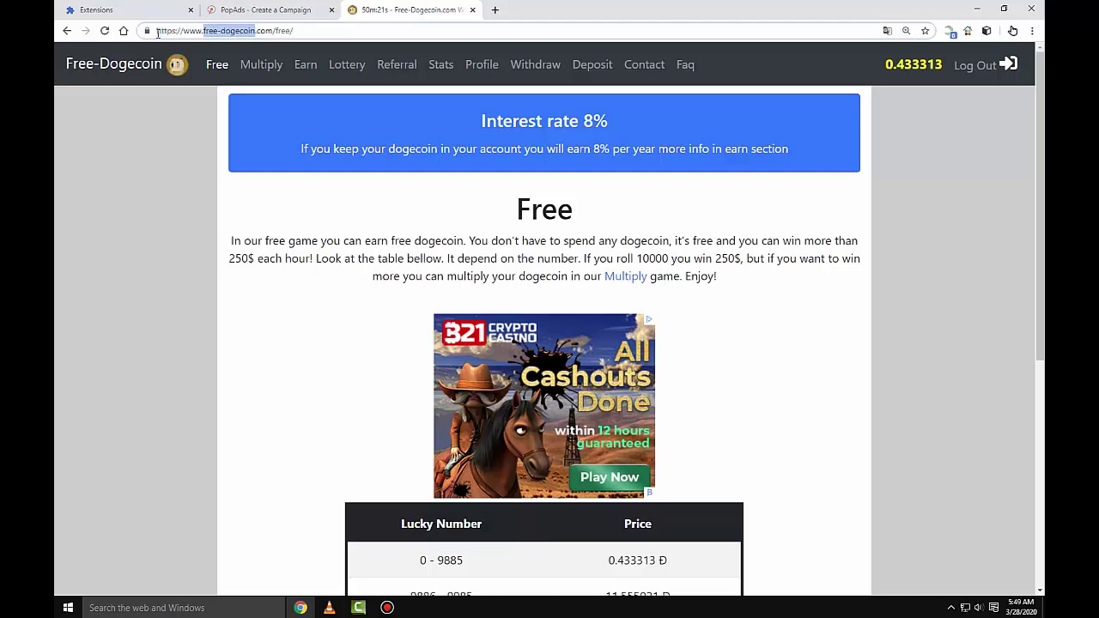
right_click(224, 28)
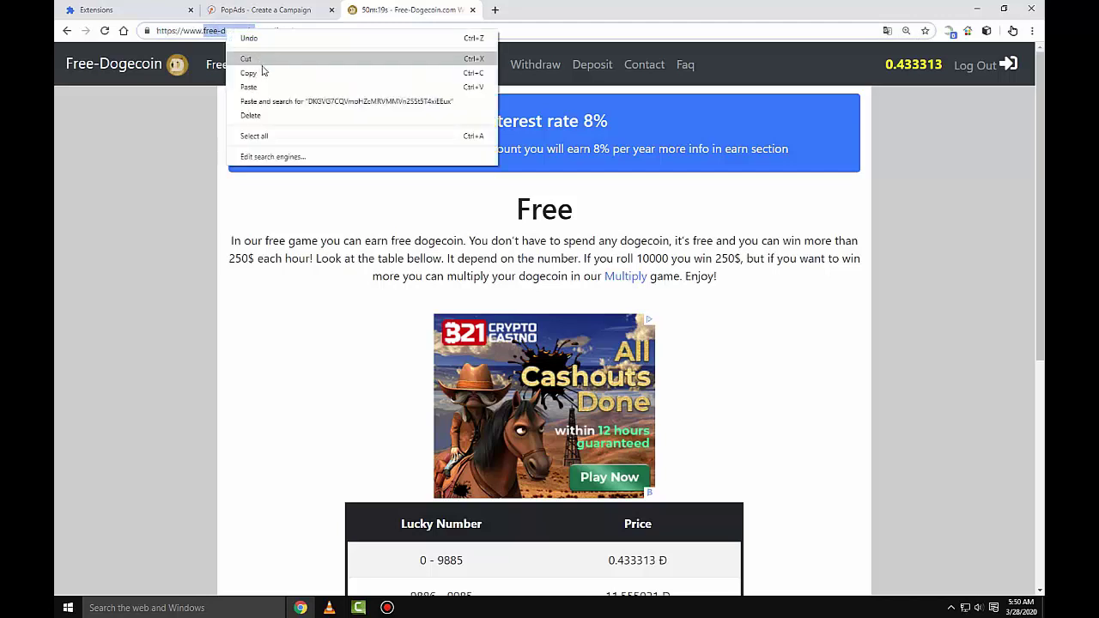
click(265, 75)
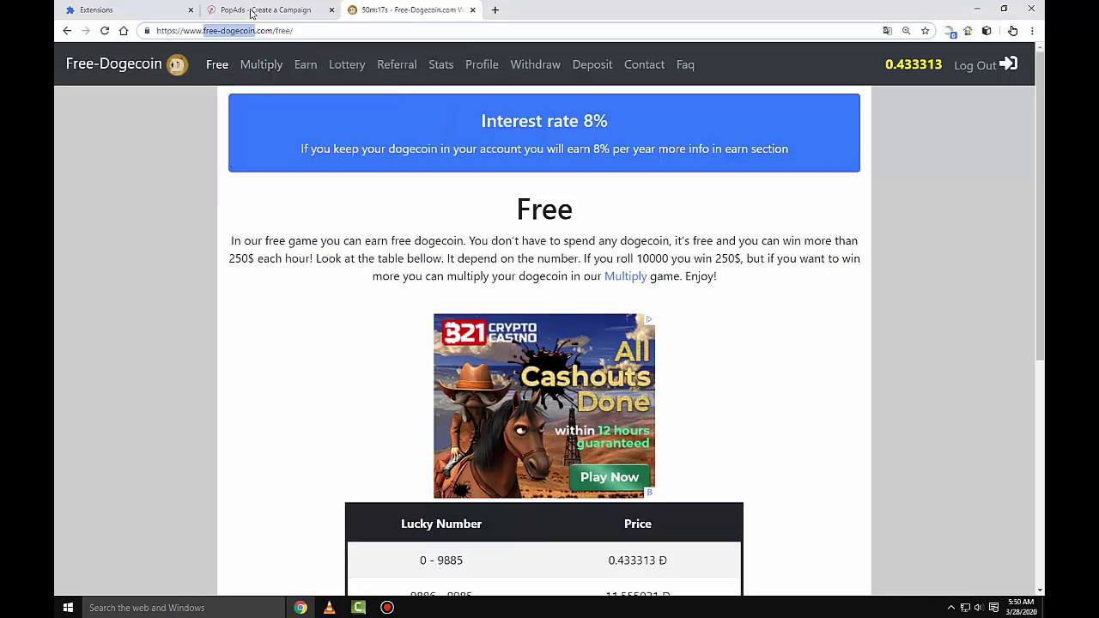
click(253, 9)
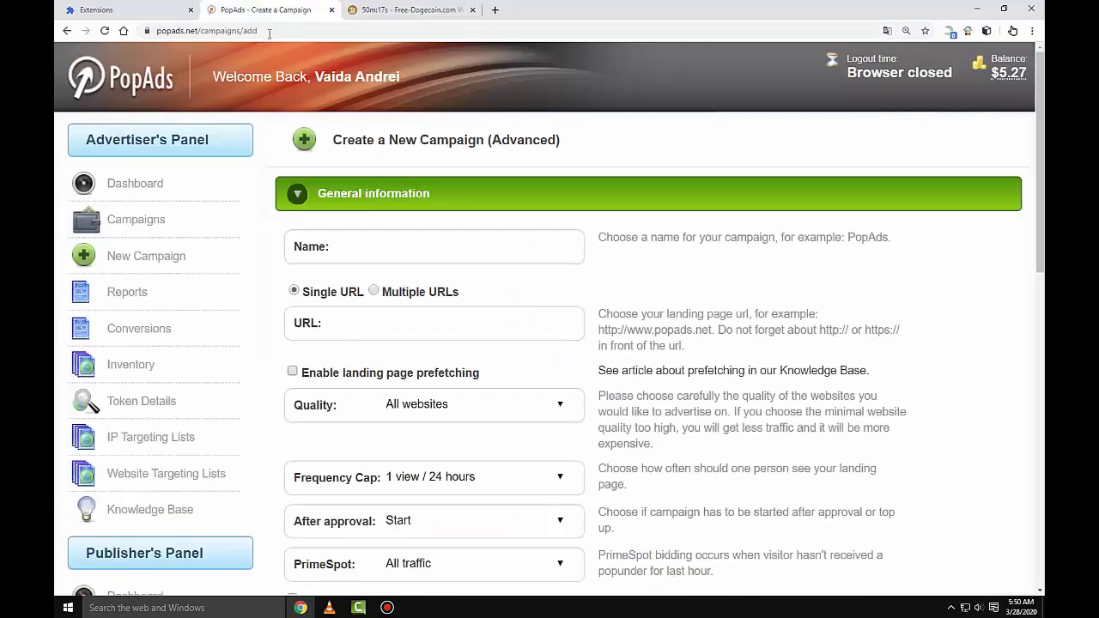
right_click(396, 249)
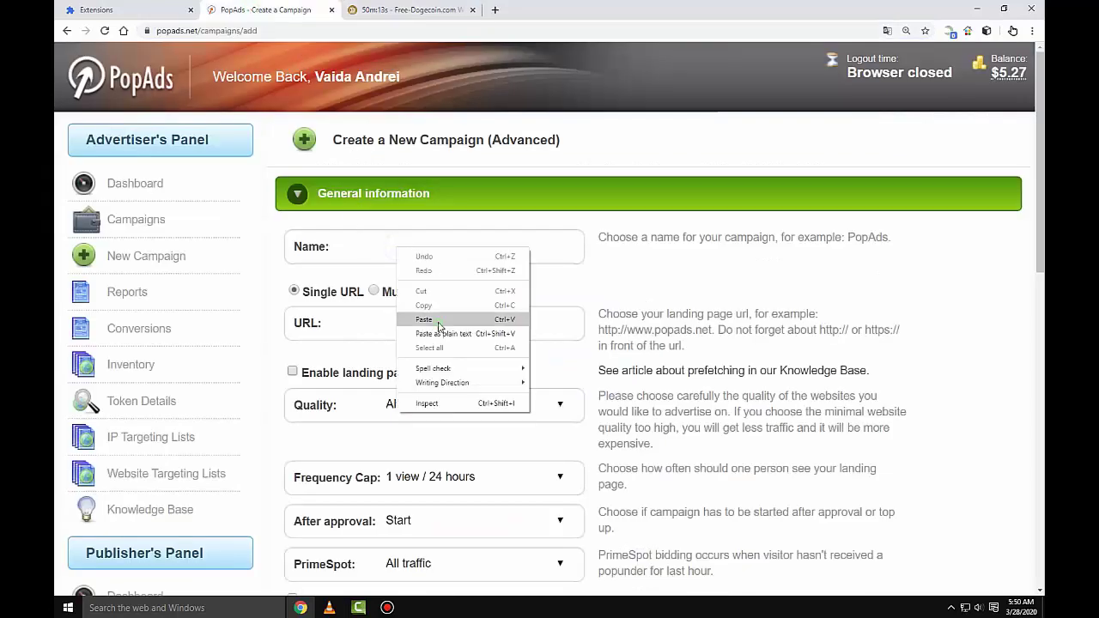
click(438, 323)
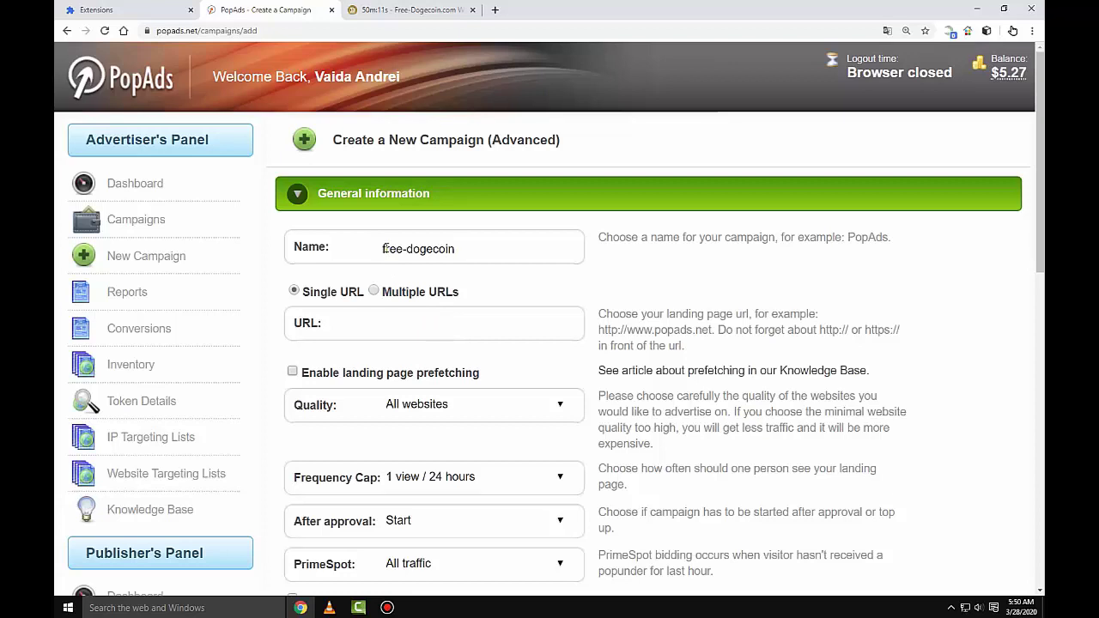
key(BackSpace)
text(F)
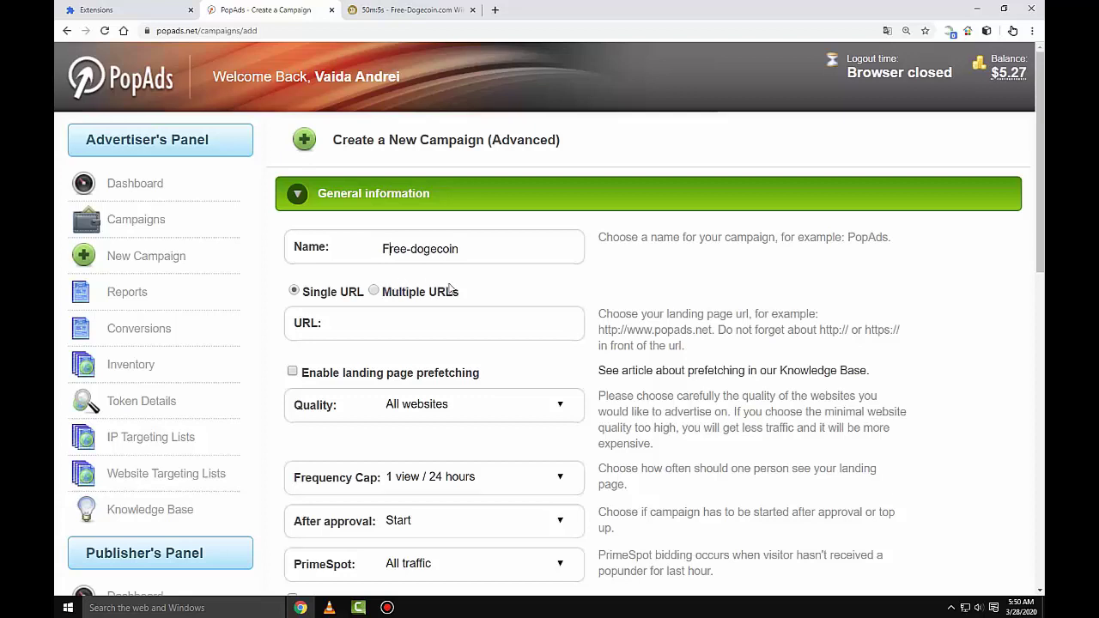
- Copy the referral link from Free-Dogecoin's referral page and paste it as the campaign's landing page URL
click(391, 14)
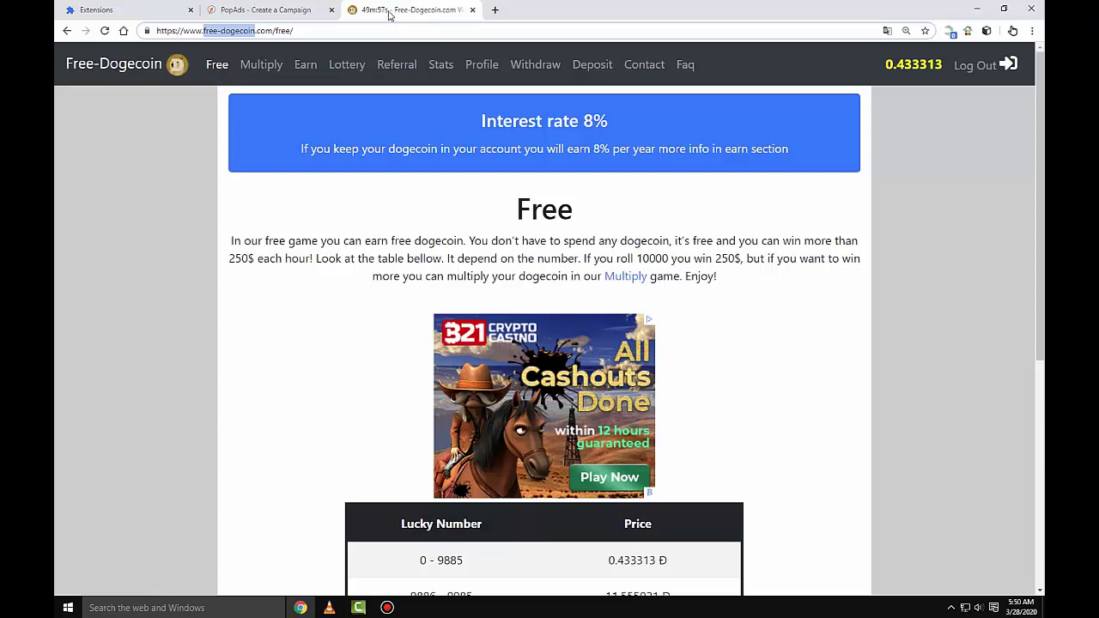
click(398, 72)
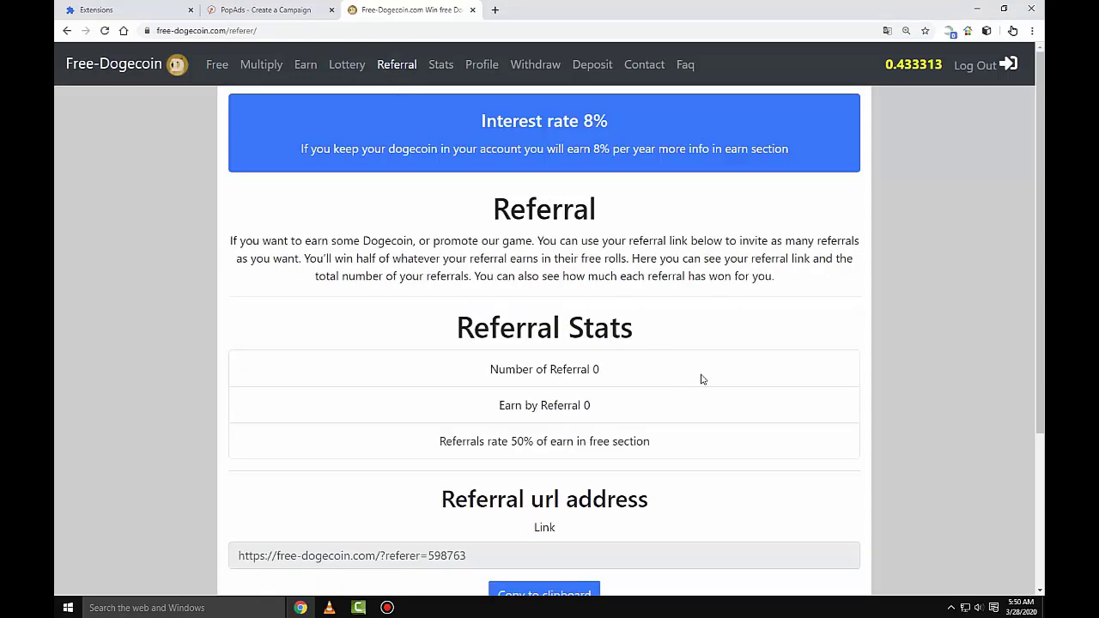
scroll(710, 391, down, 3)
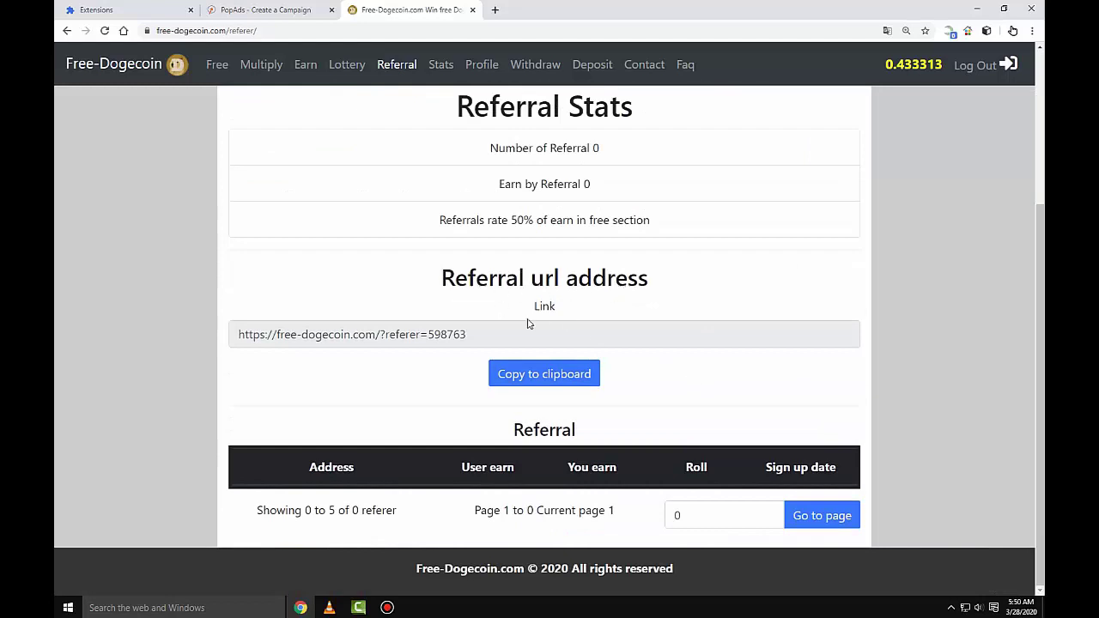
click(534, 378)
click(287, 10)
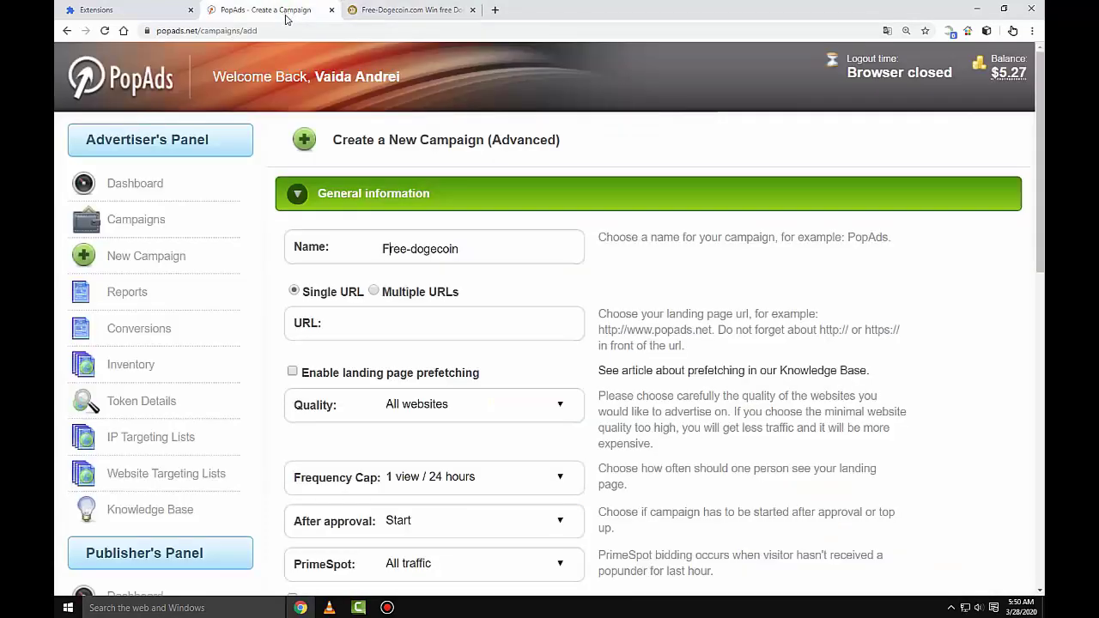
right_click(396, 324)
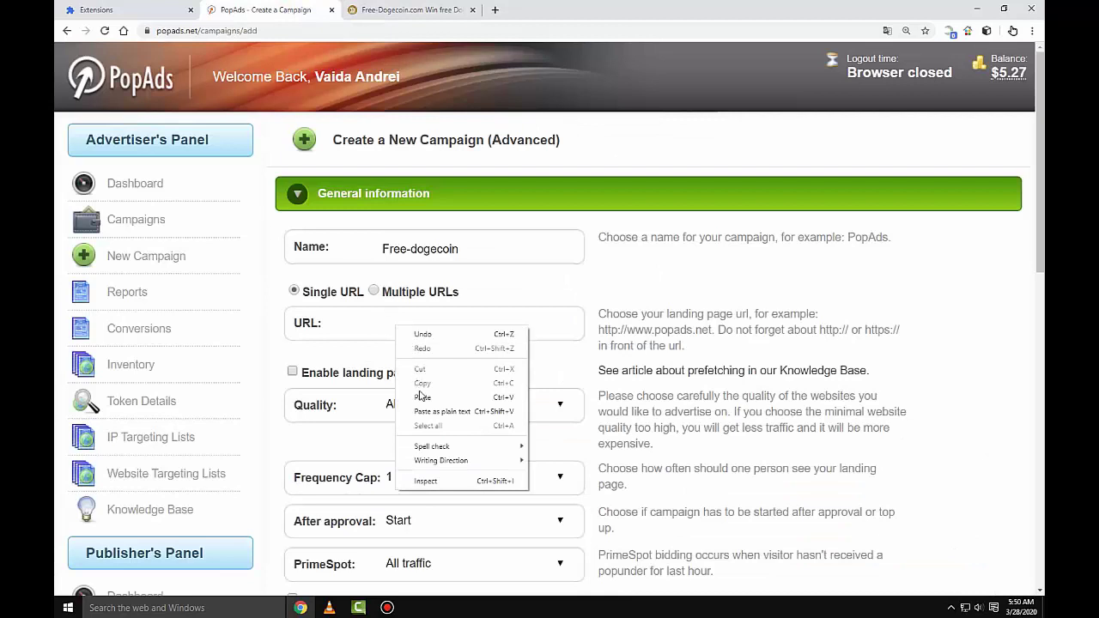
click(453, 397)
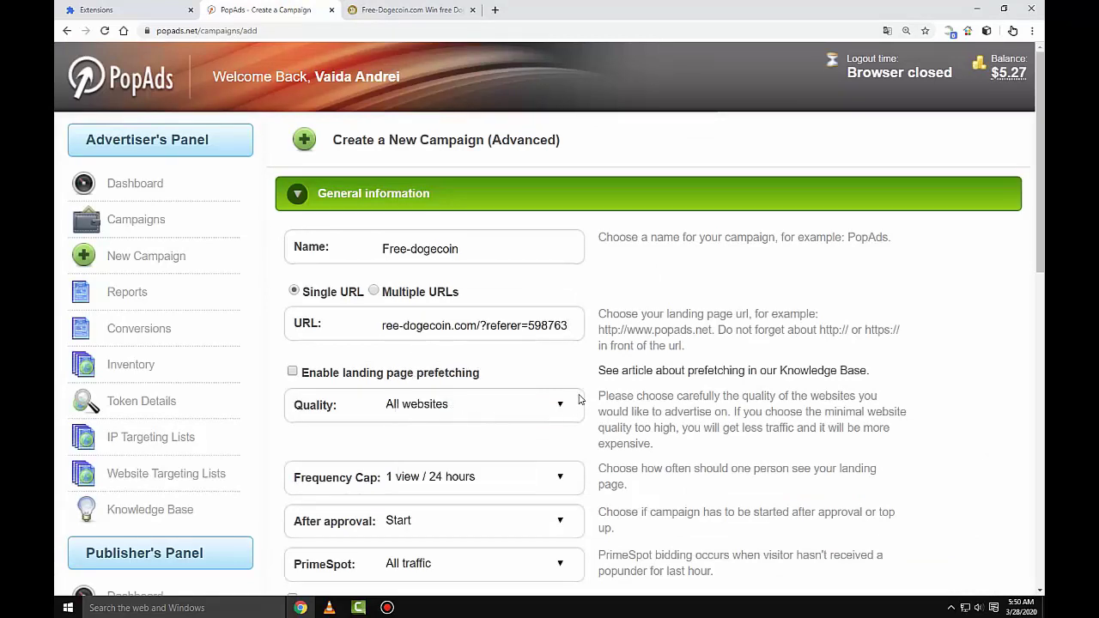
- Open the campaign's budget settings and set the Smart Bid maximum bid to 0.0002
scroll(579, 398, down, 5)
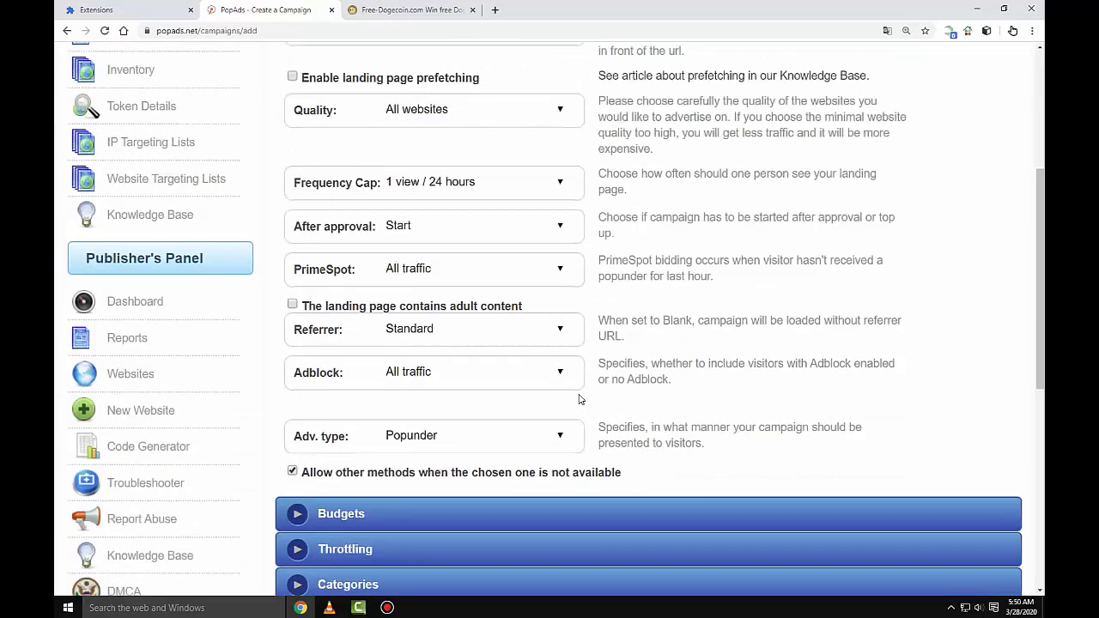
scroll(580, 398, down, 1)
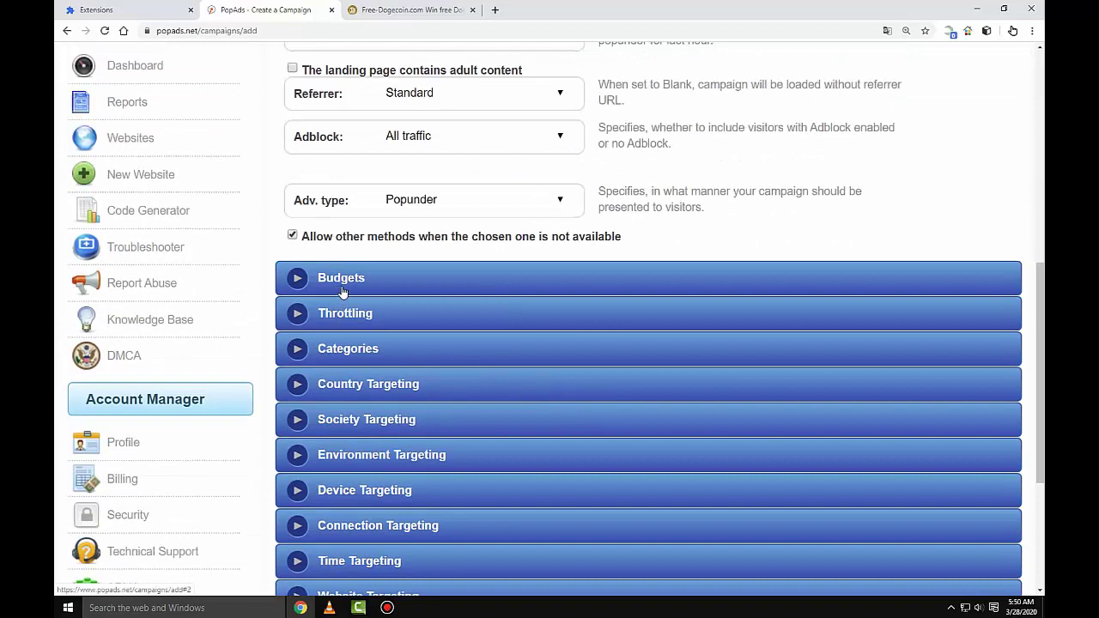
click(300, 283)
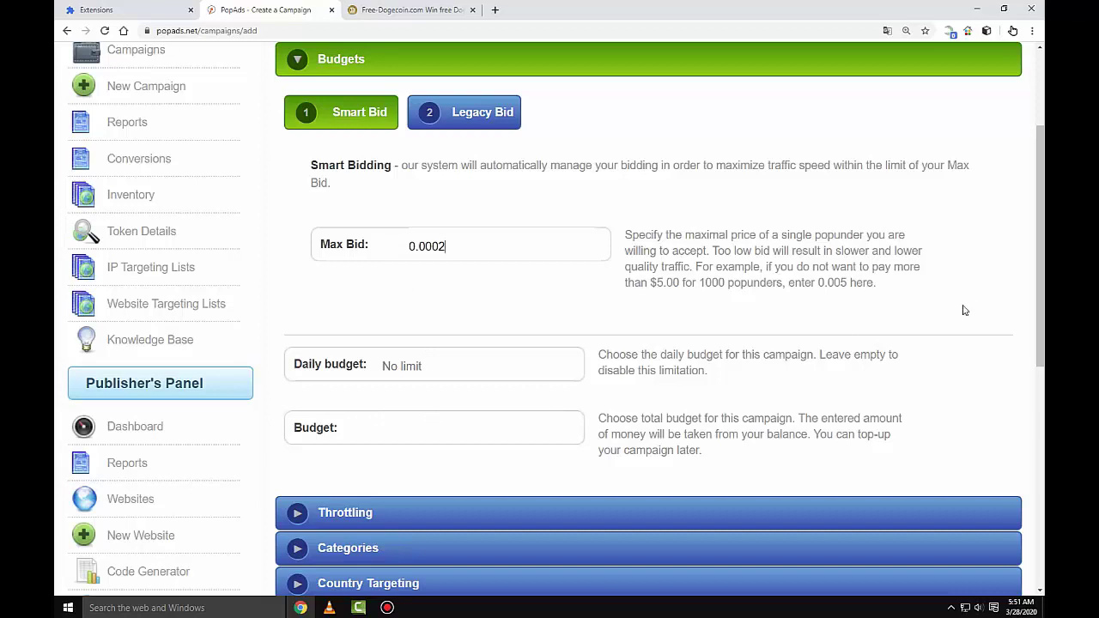
- Set the campaign's total budget to 5.27, matching the account balance, with no daily limit
scroll(979, 296, up, 2)
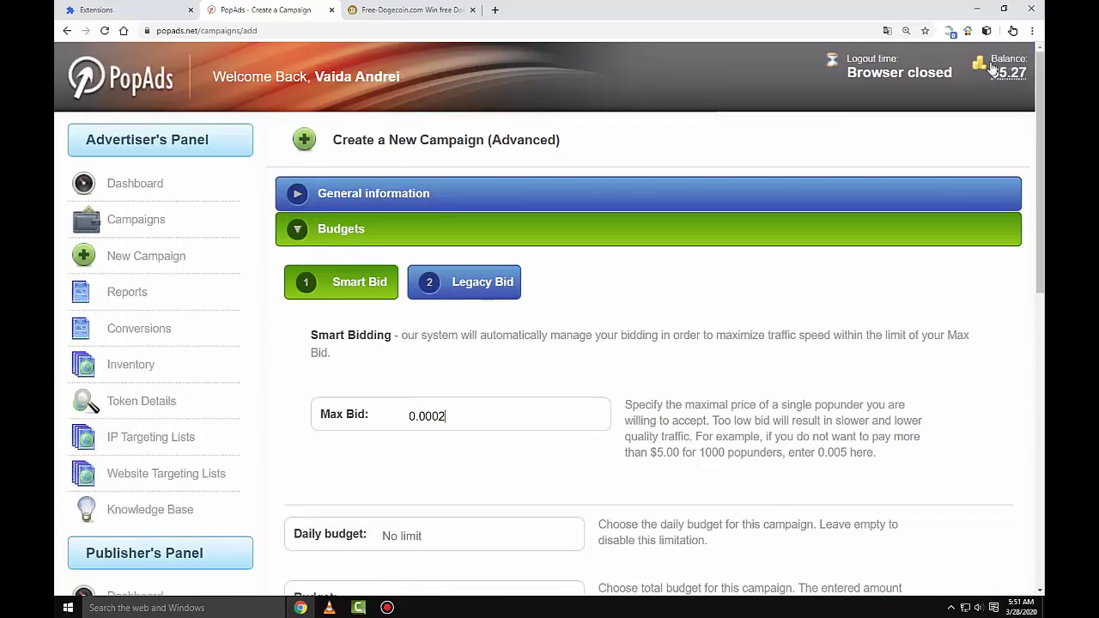
scroll(595, 344, down, 1)
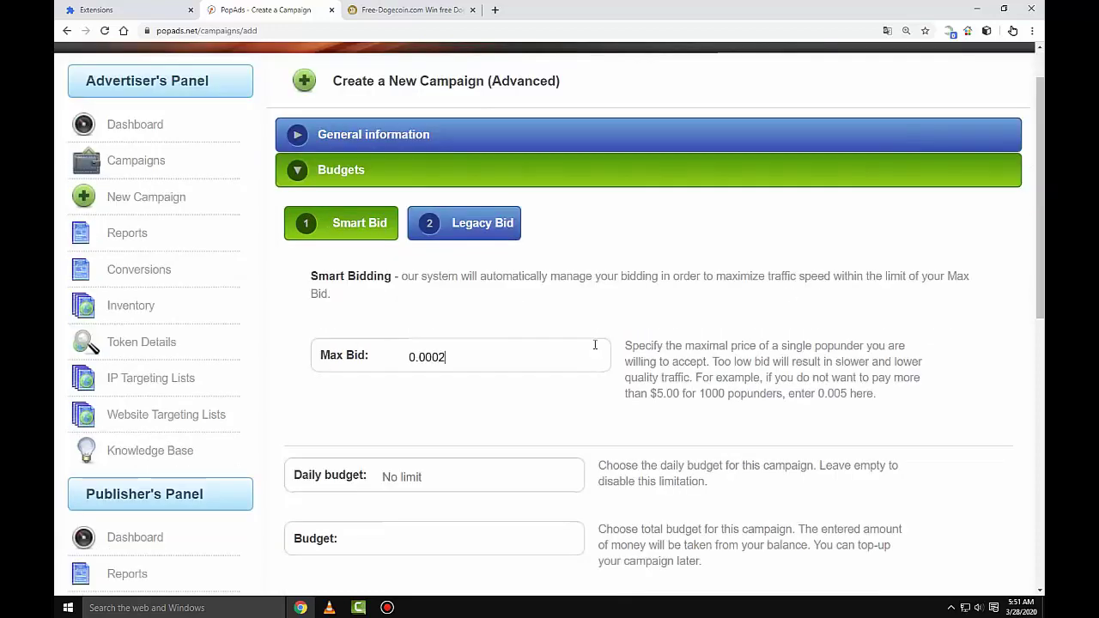
scroll(595, 344, down, 3)
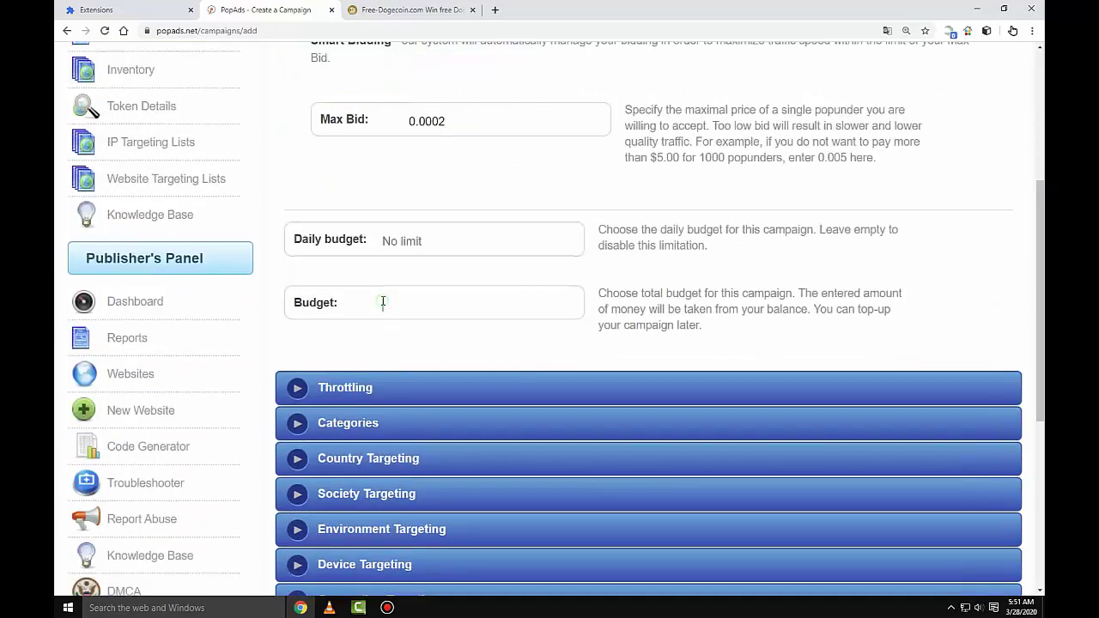
text(5)
text(.)
text(.)
text(2)
text(7)
scroll(446, 329, down, 2)
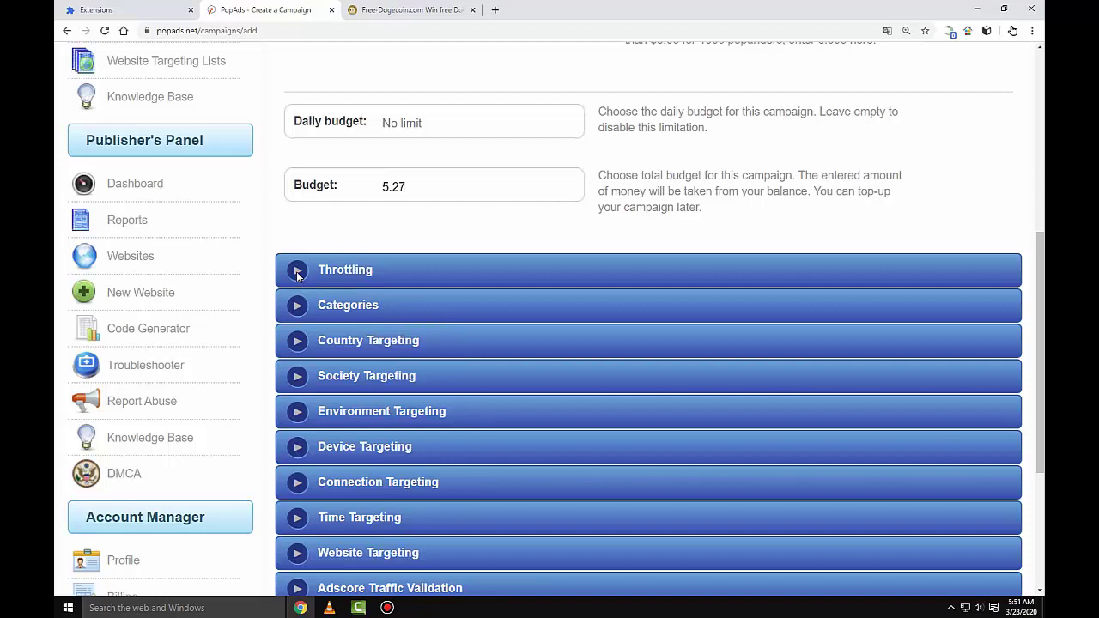
scroll(422, 269, up, 2)
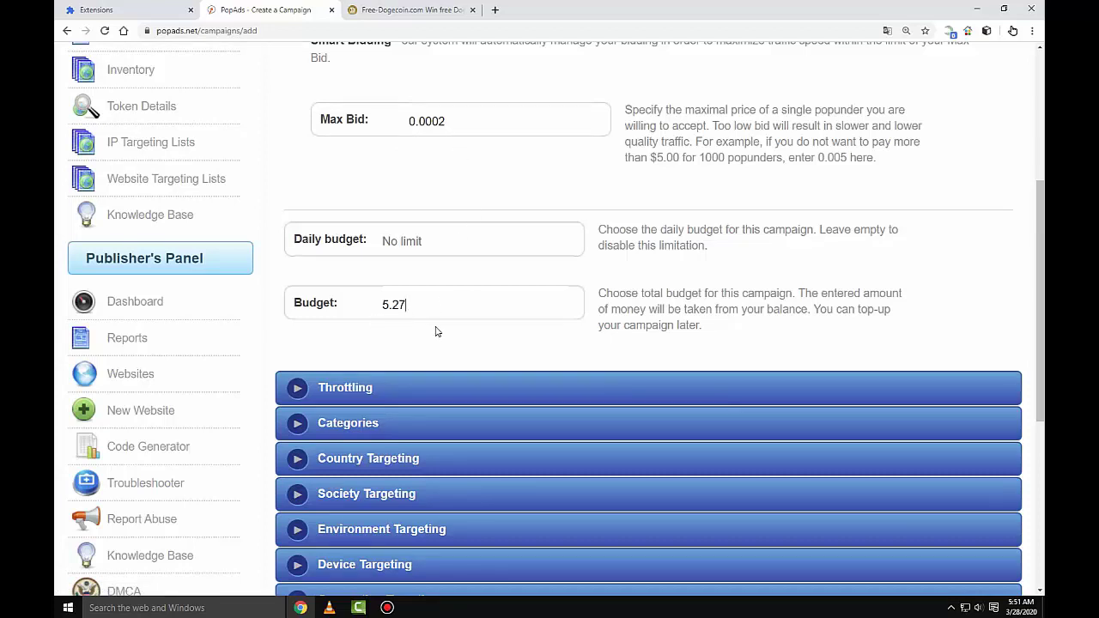
scroll(436, 331, down, 2)
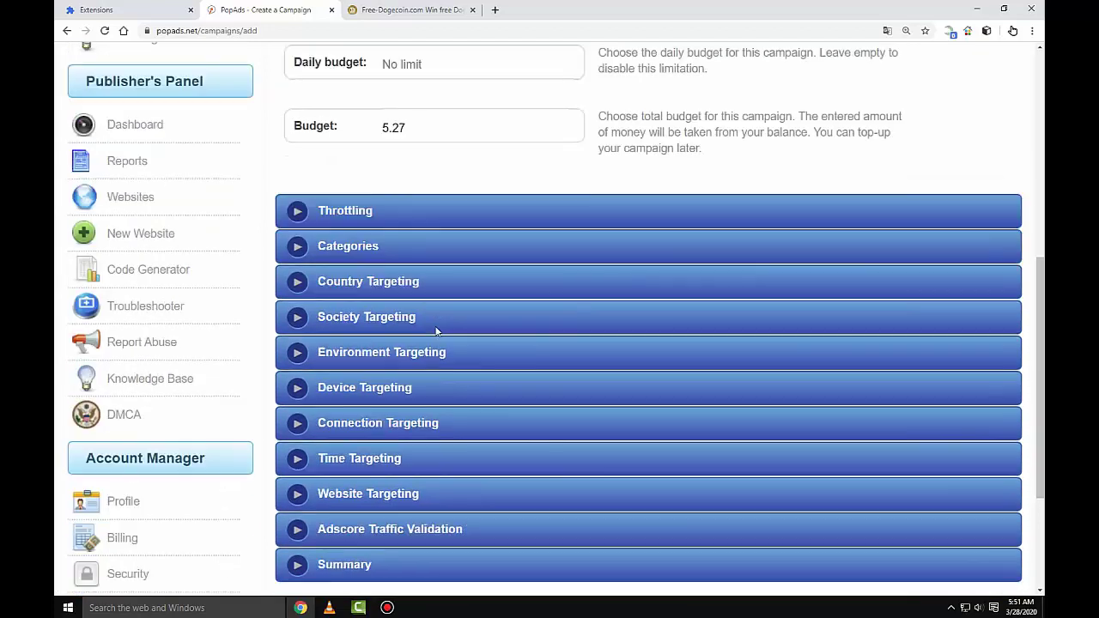
- Check the throttling options, leaving throttling disabled, and filter the available campaign categories by "GENERAL"
click(296, 214)
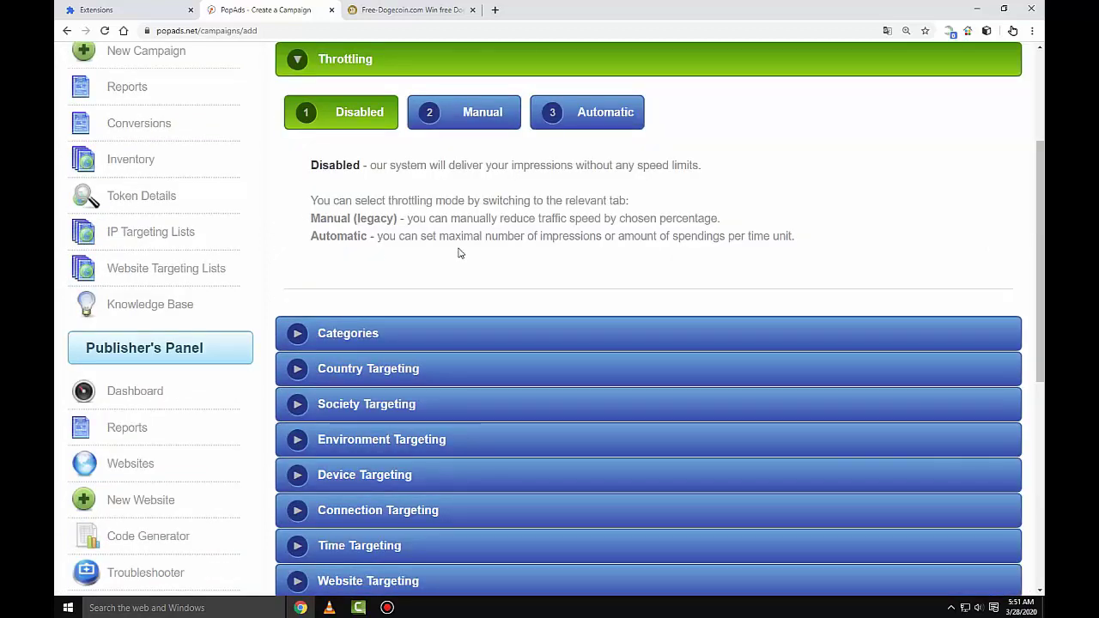
click(297, 333)
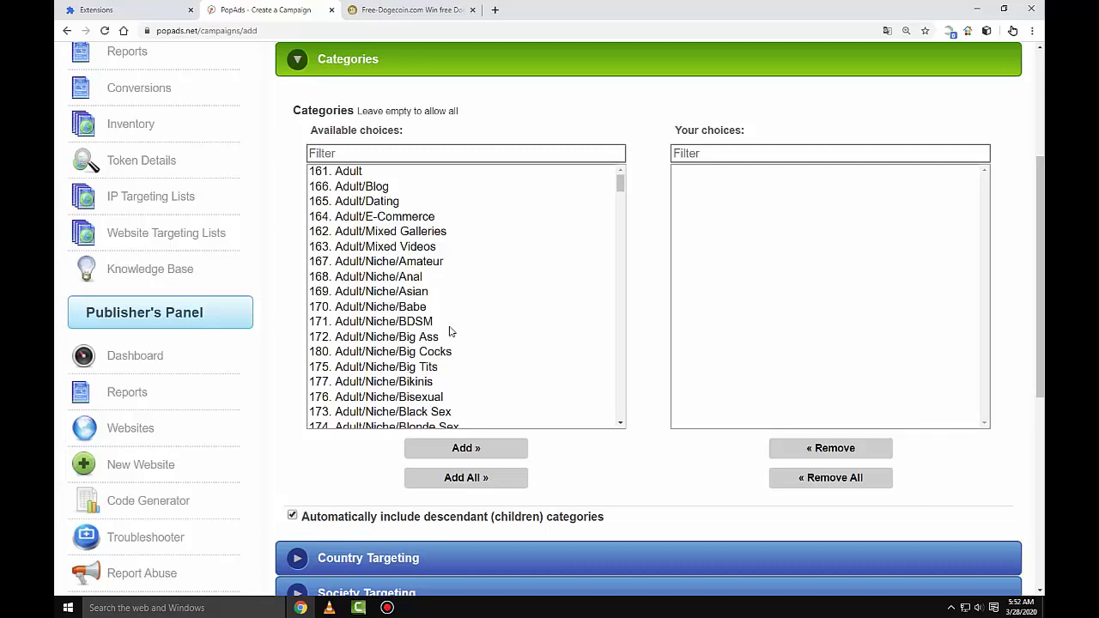
scroll(449, 331, down, 2)
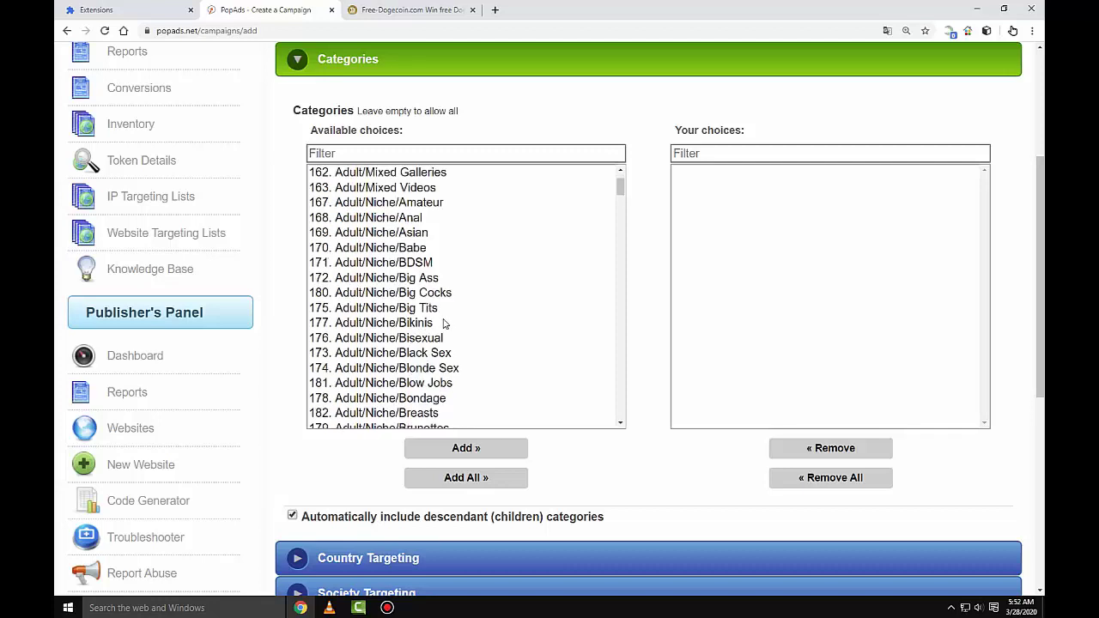
click(346, 154)
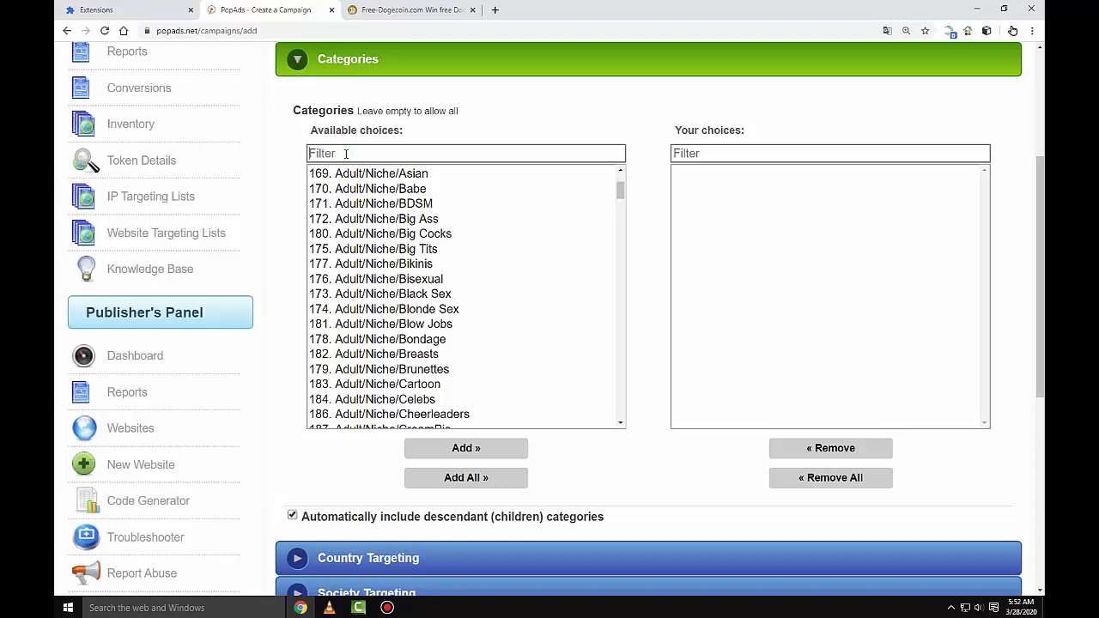
text(GENER)
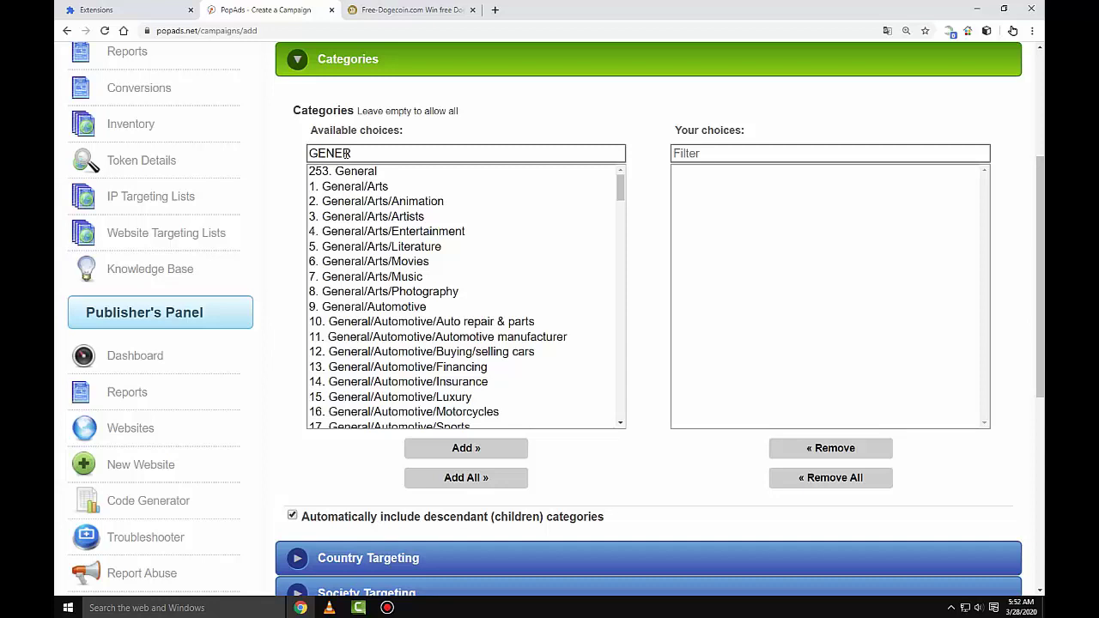
text(AL)
scroll(390, 310, down, 2)
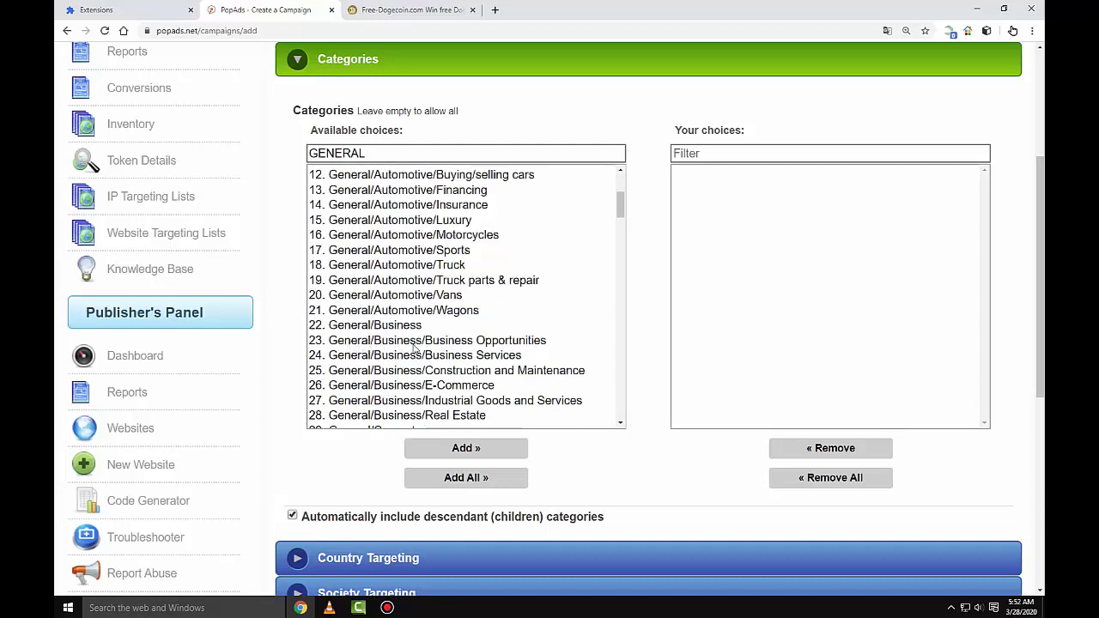
- Add General/Business/Business Opportunities and General/Business/E-Commerce to the campaign's chosen categories
click(483, 343)
click(492, 449)
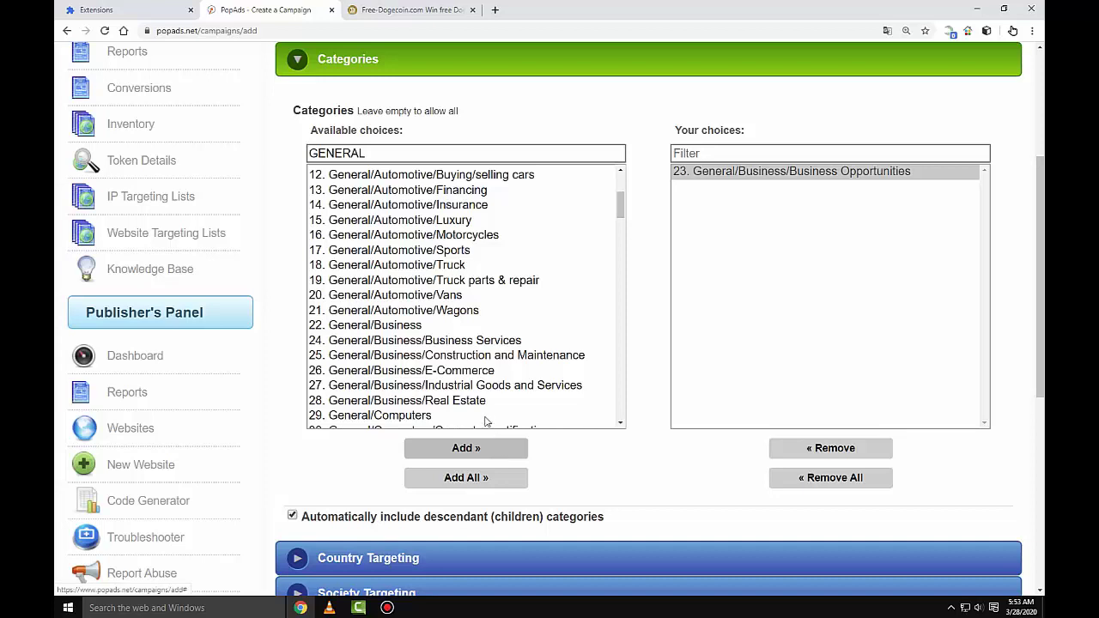
click(413, 372)
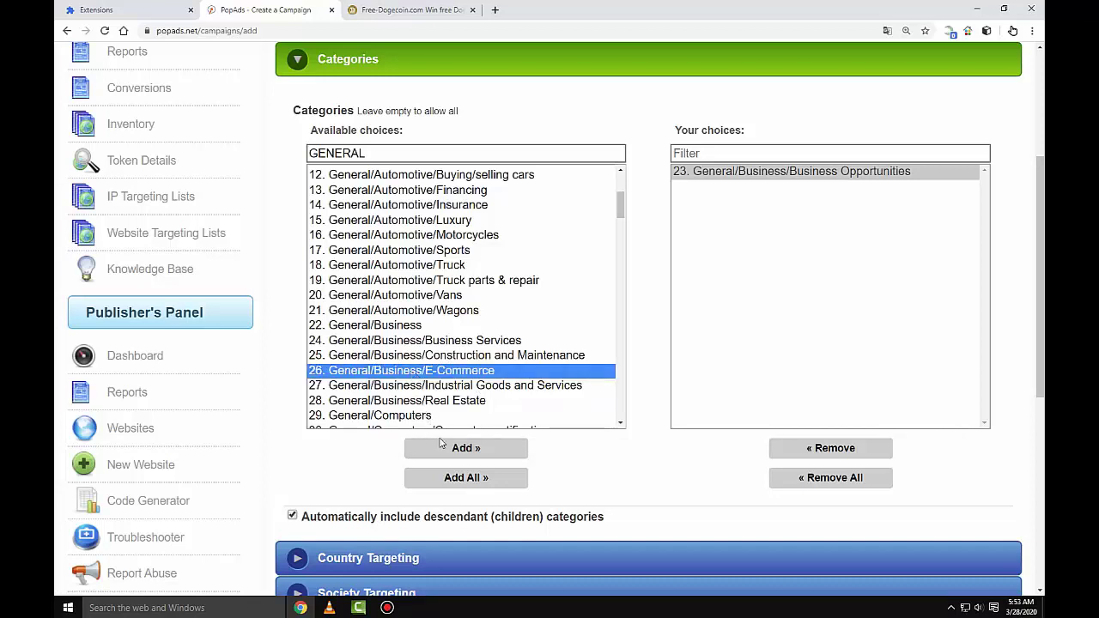
click(486, 455)
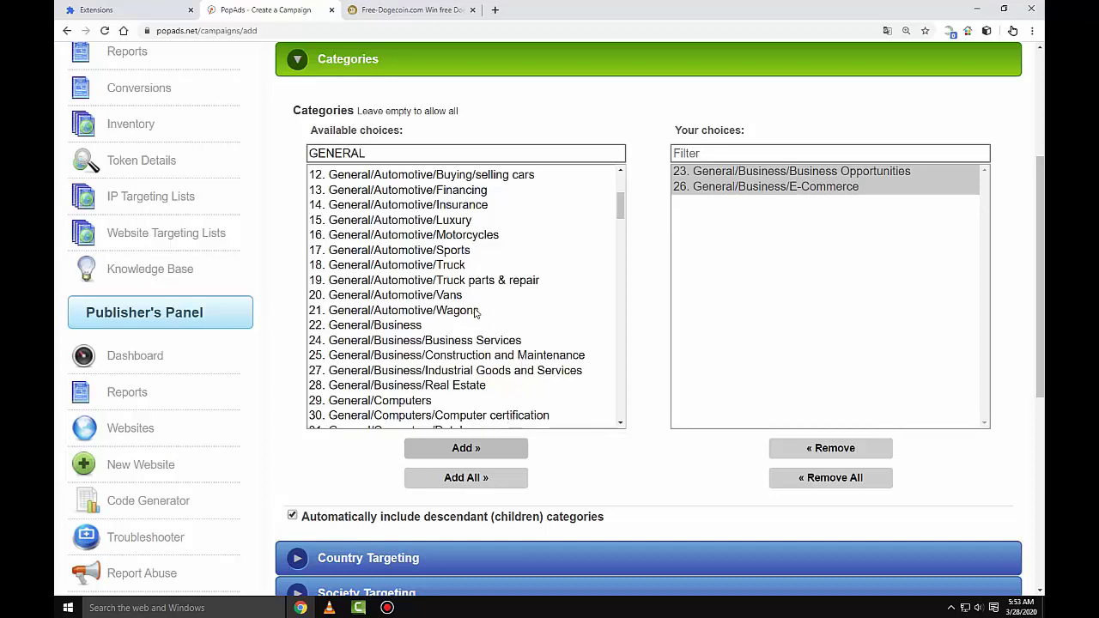
- Add General/Internet/Money earning and General/News to the campaign's chosen categories
scroll(475, 312, down, 5)
scroll(476, 319, down, 5)
scroll(474, 319, down, 2)
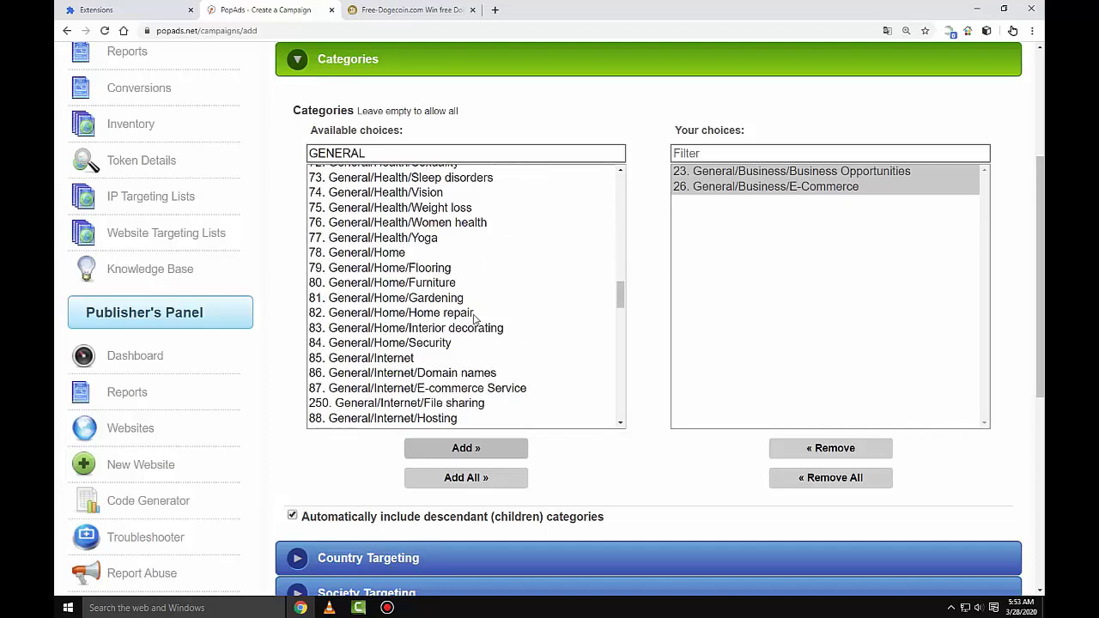
scroll(475, 318, down, 1)
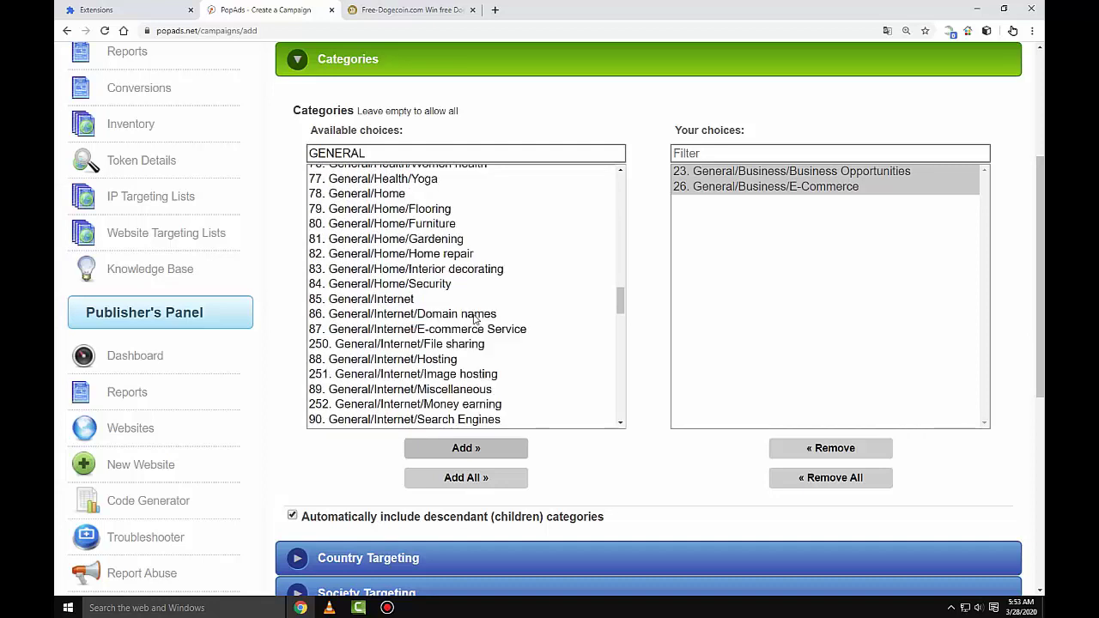
scroll(475, 319, down, 2)
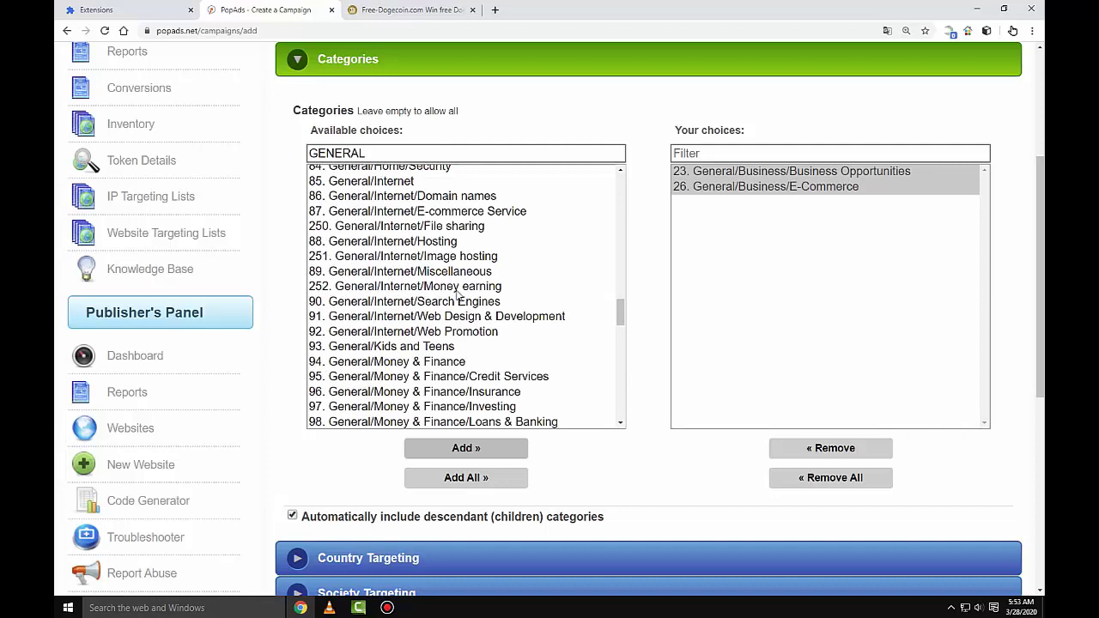
click(403, 290)
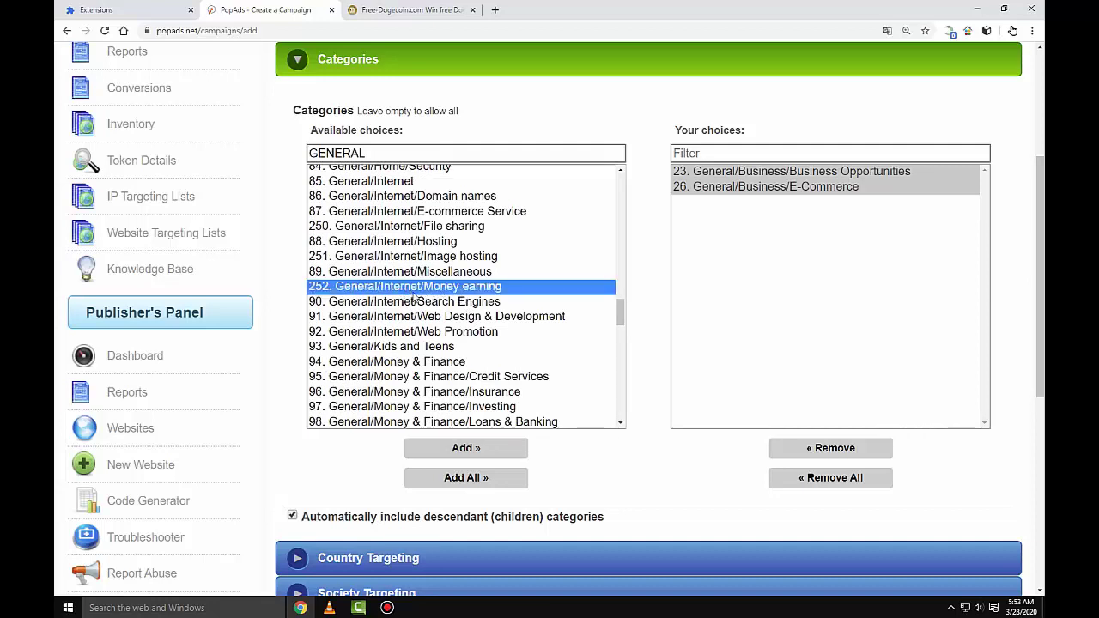
click(478, 451)
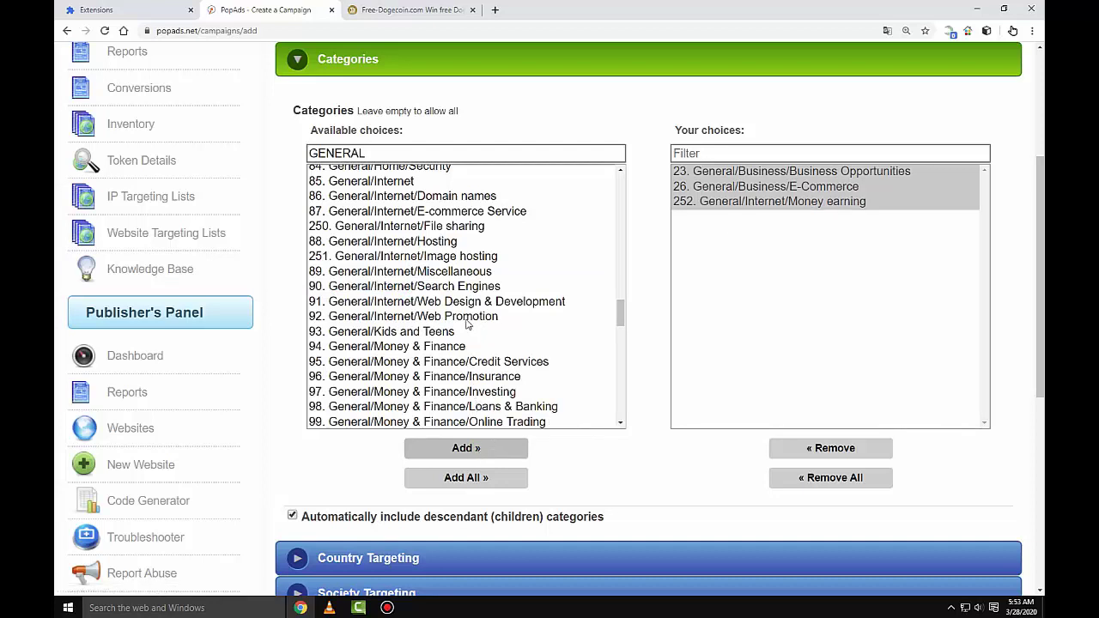
scroll(470, 323, down, 1)
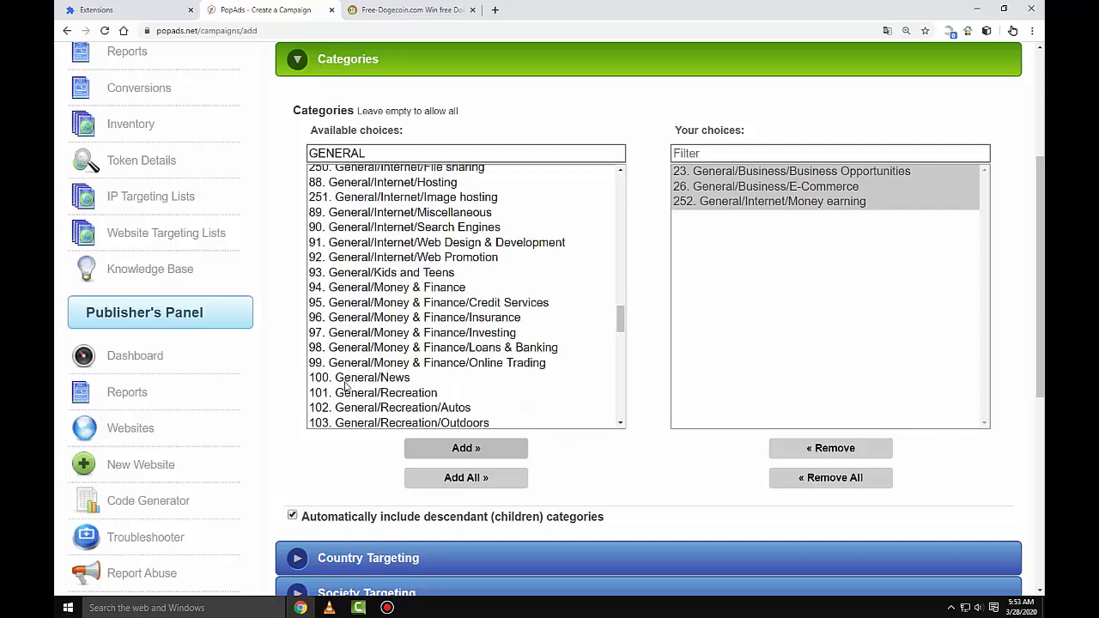
click(383, 383)
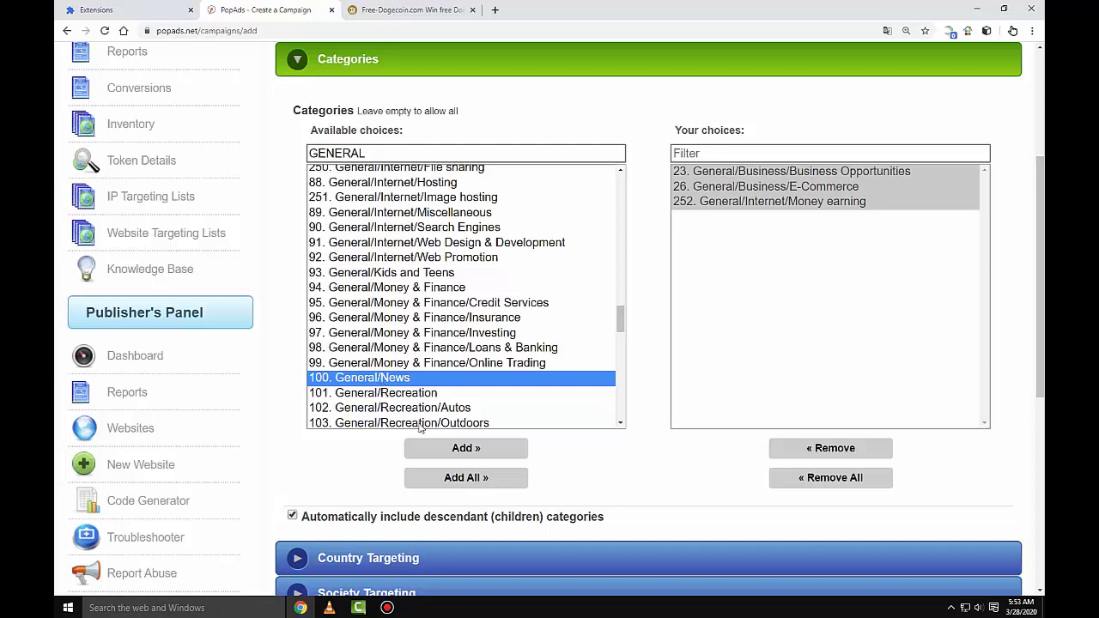
click(482, 448)
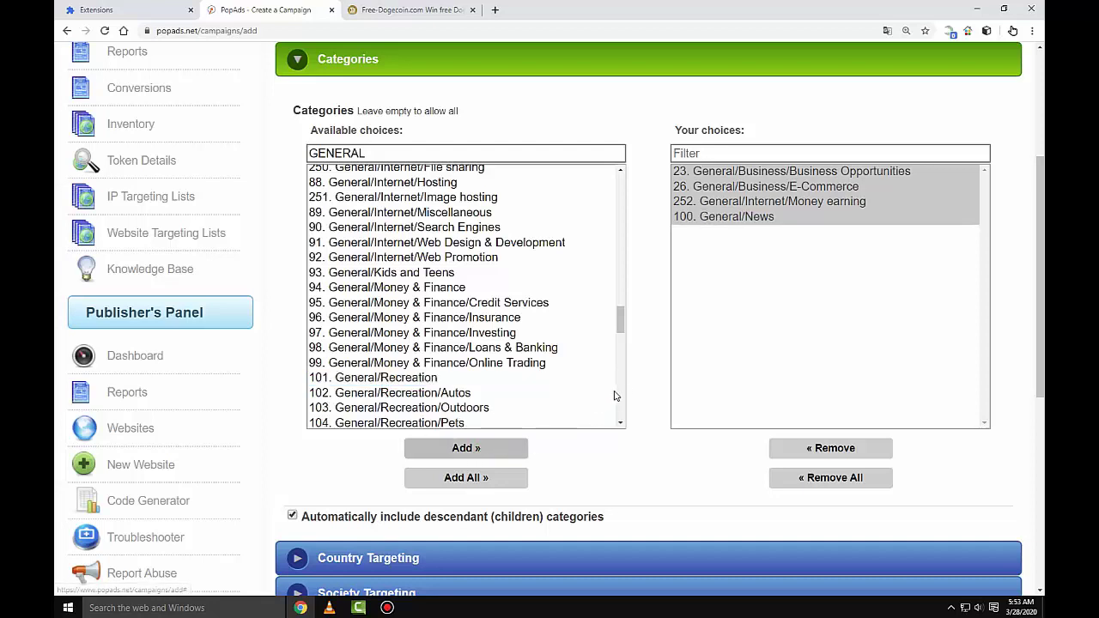
- Review the Country Targeting choices, leaving the country selection empty to allow all countries
scroll(648, 377, down, 1)
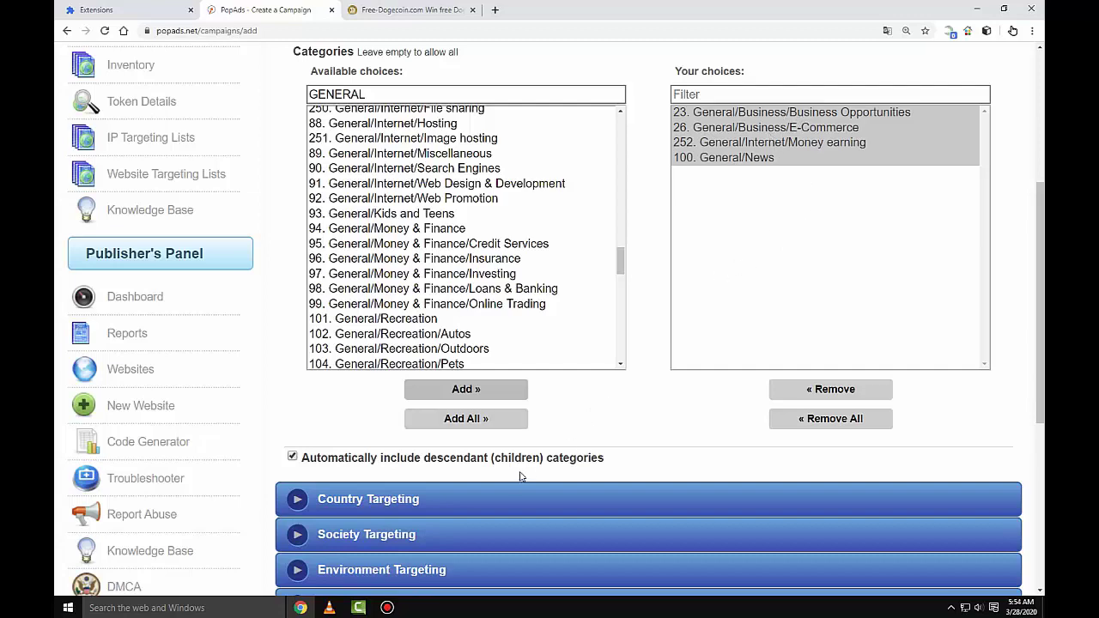
scroll(516, 477, down, 3)
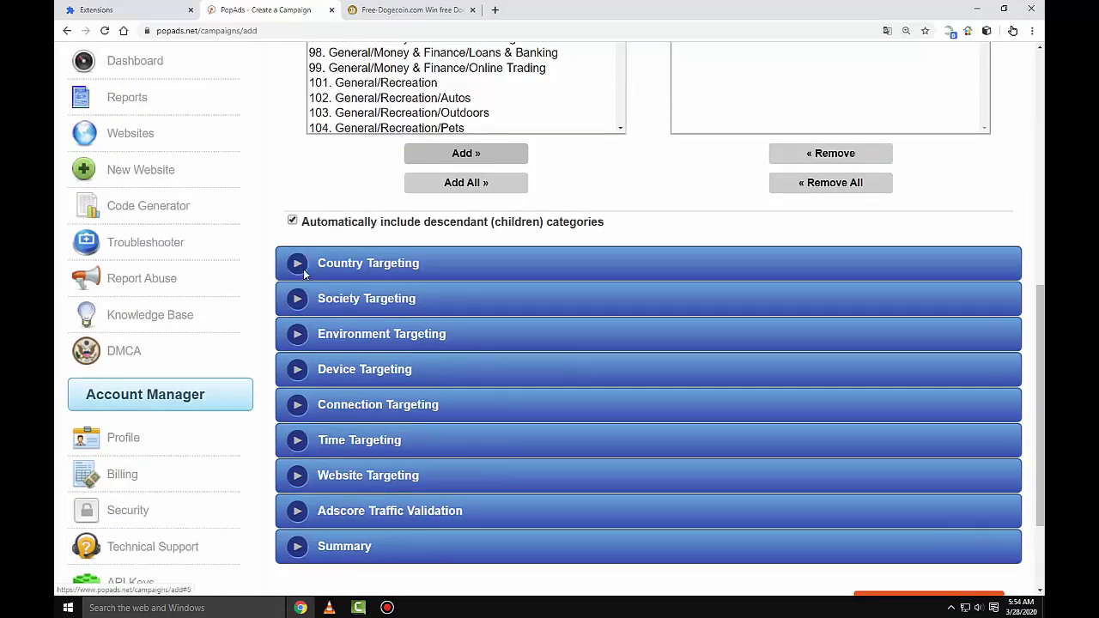
click(301, 266)
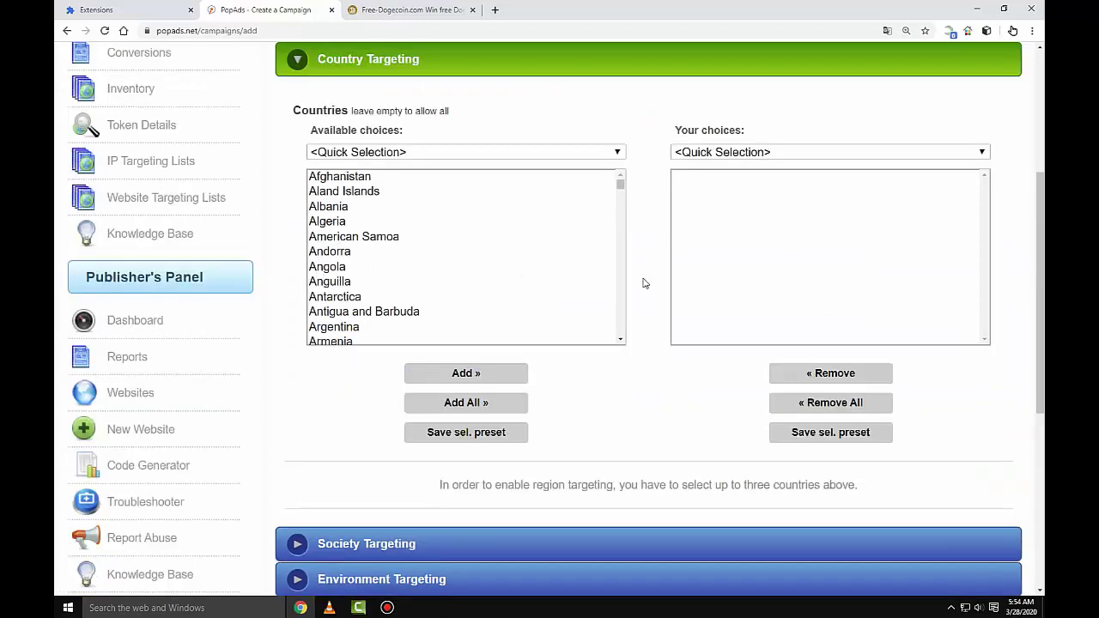
scroll(583, 393, down, 2)
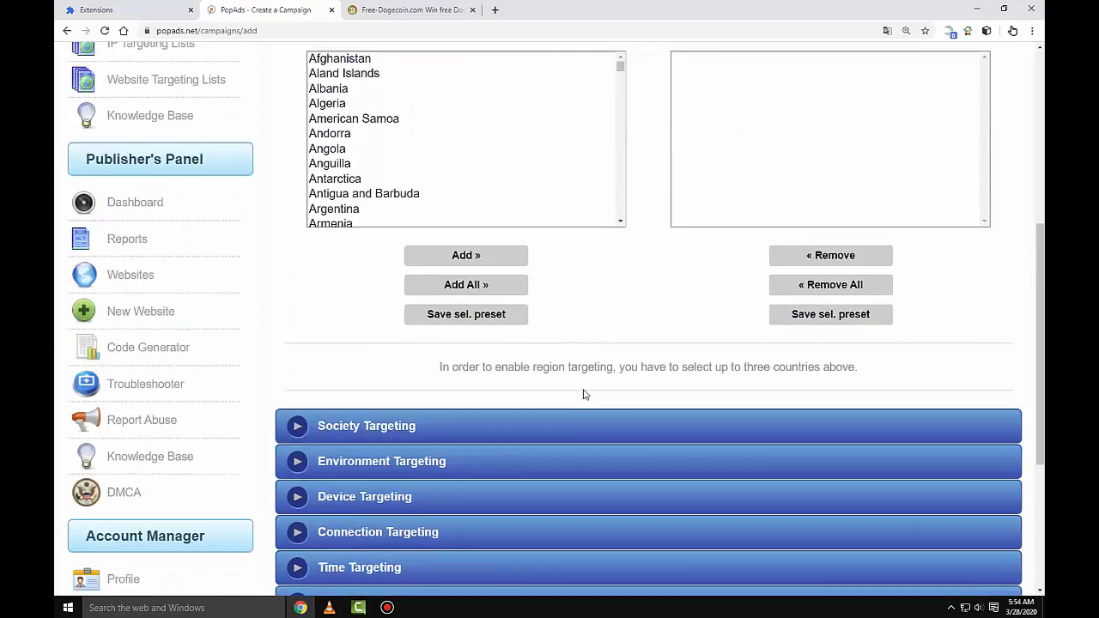
scroll(582, 393, down, 2)
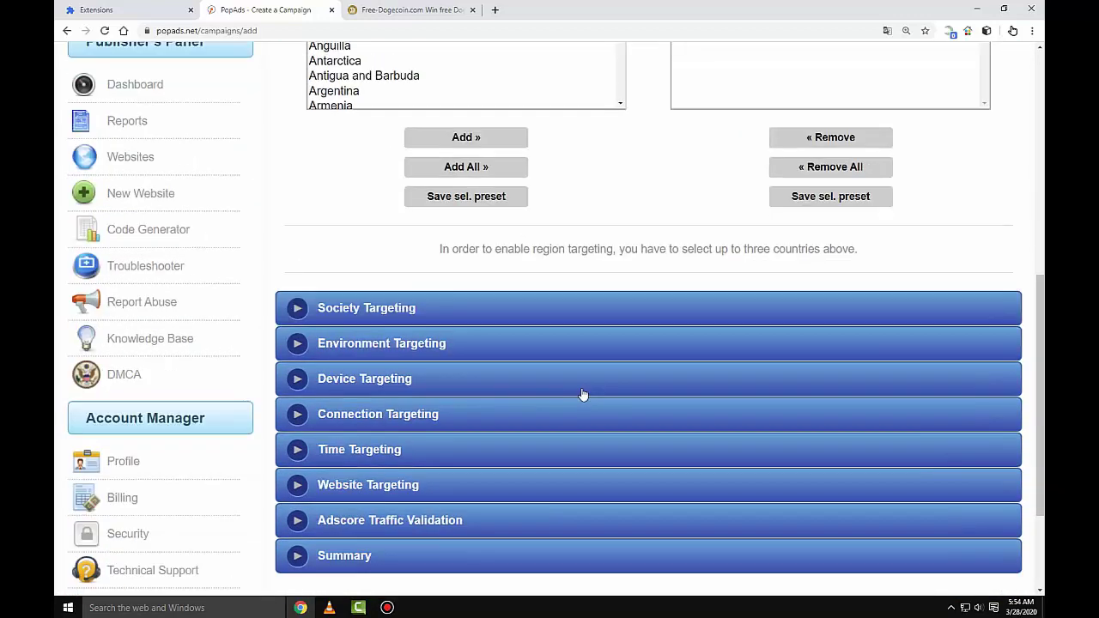
- In Society Targeting, add English and all its regional variants, from United States through Trinidad, to the campaign's chosen languages
click(296, 309)
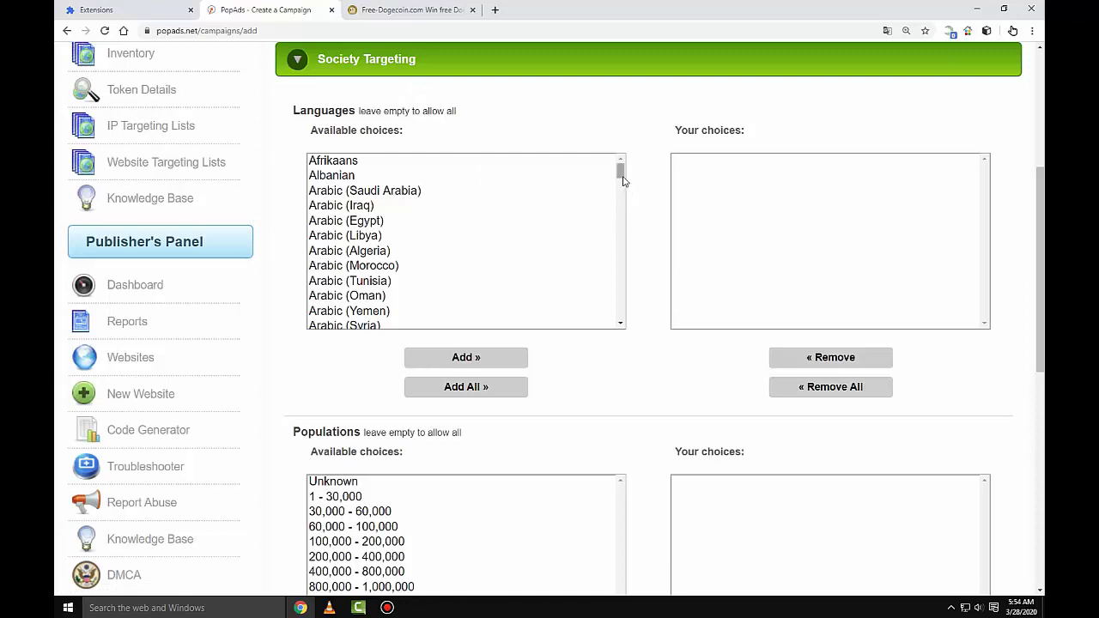
drag(620, 174, 620, 212)
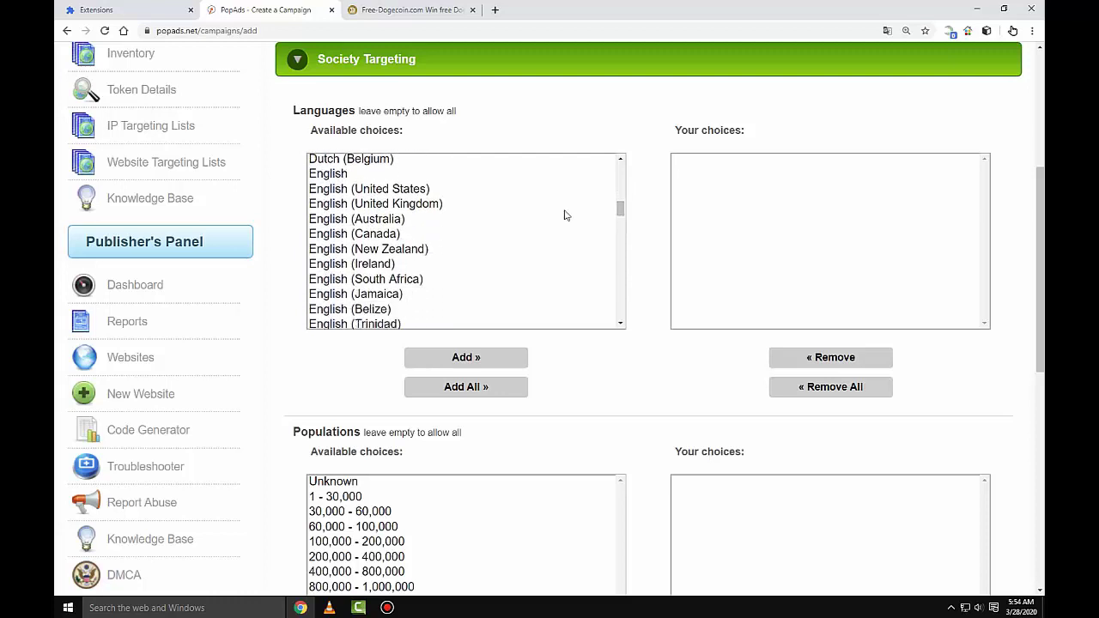
click(323, 176)
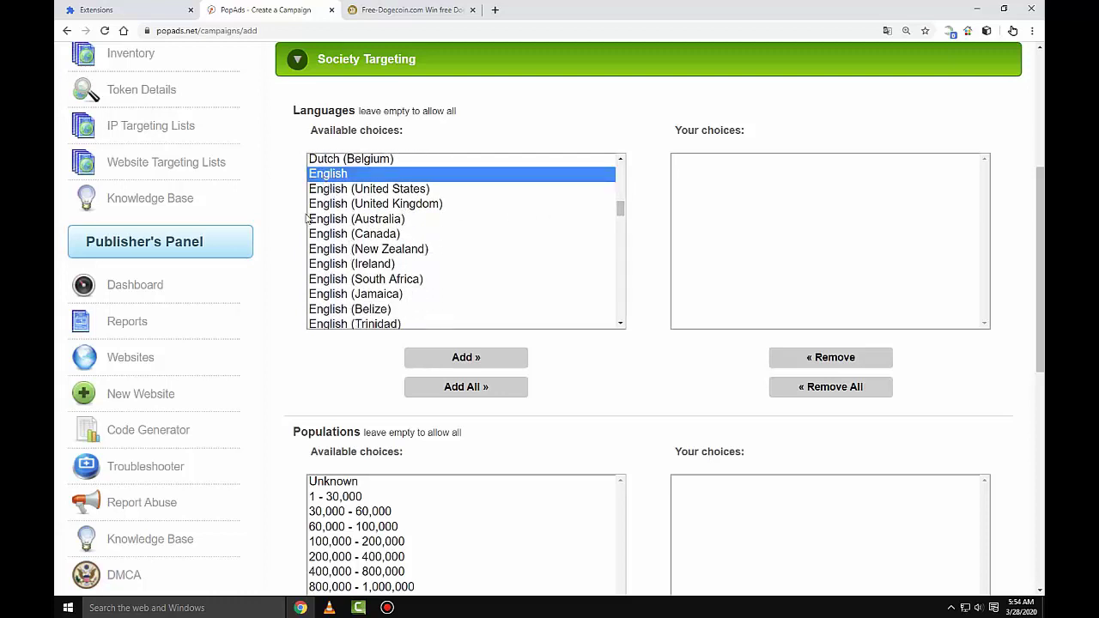
scroll(348, 245, down, 1)
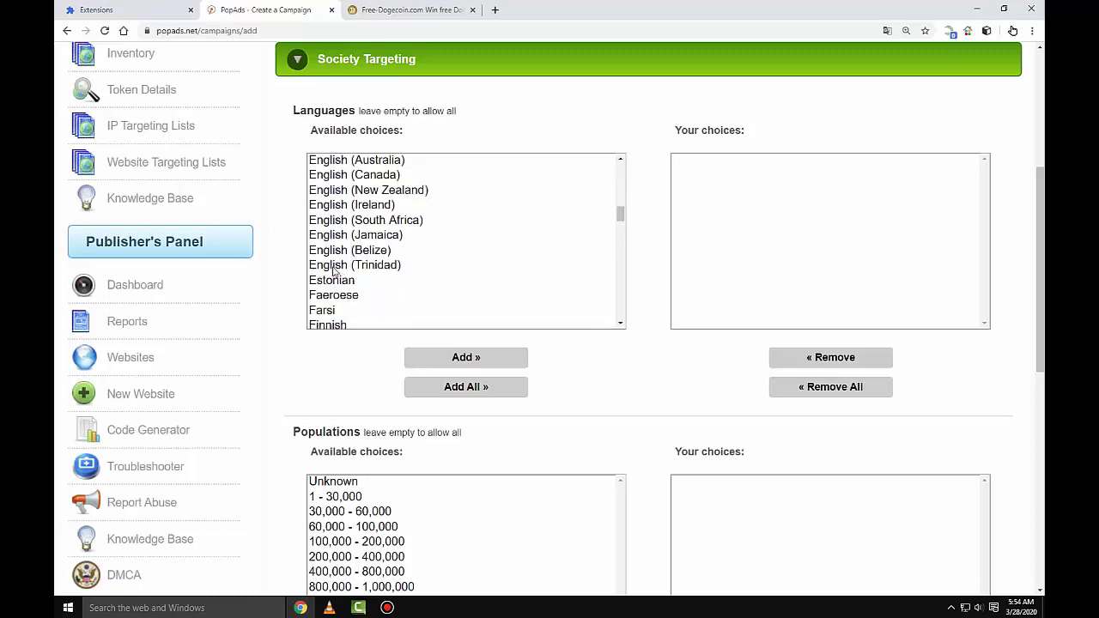
shift+click(333, 269)
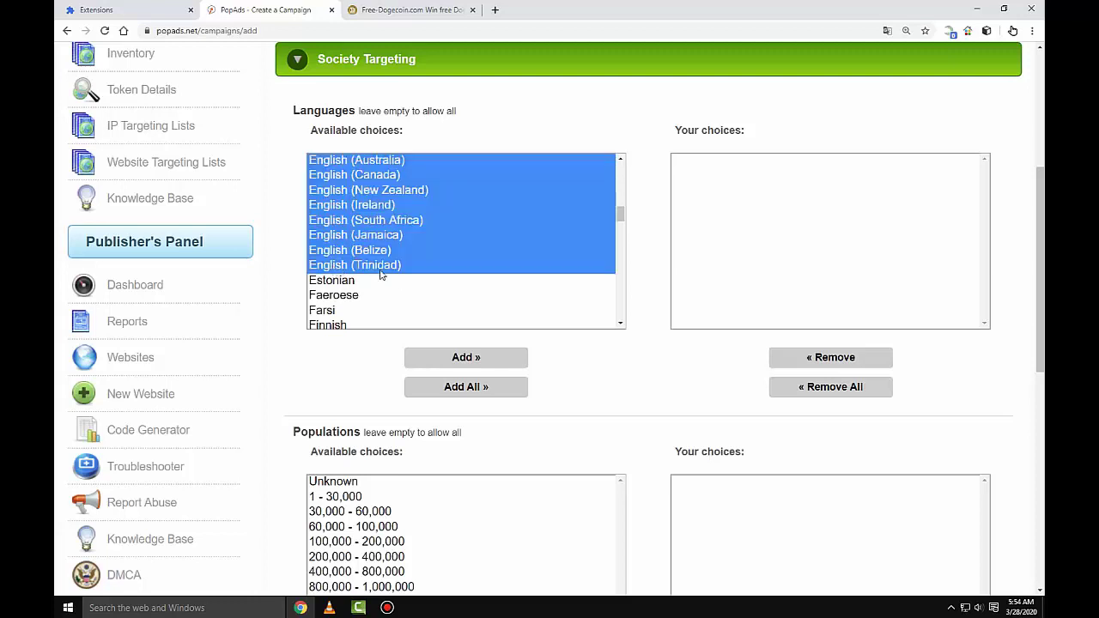
click(458, 359)
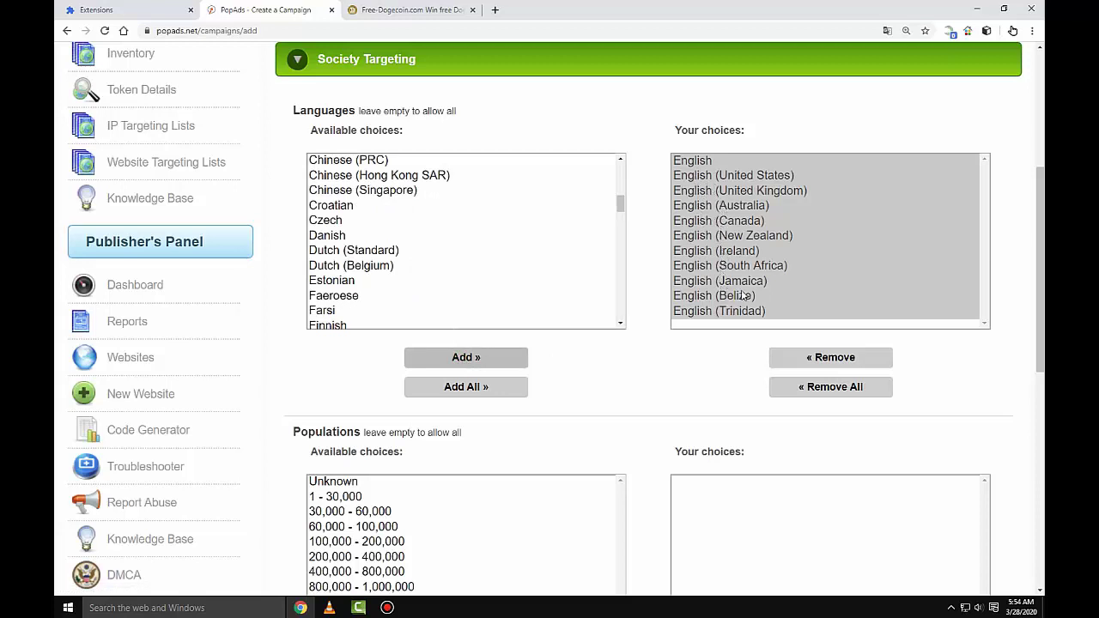
- Review the Populations choices and the Operating Systems choices in Environment Targeting, leaving both selections empty to allow all
scroll(553, 403, down, 2)
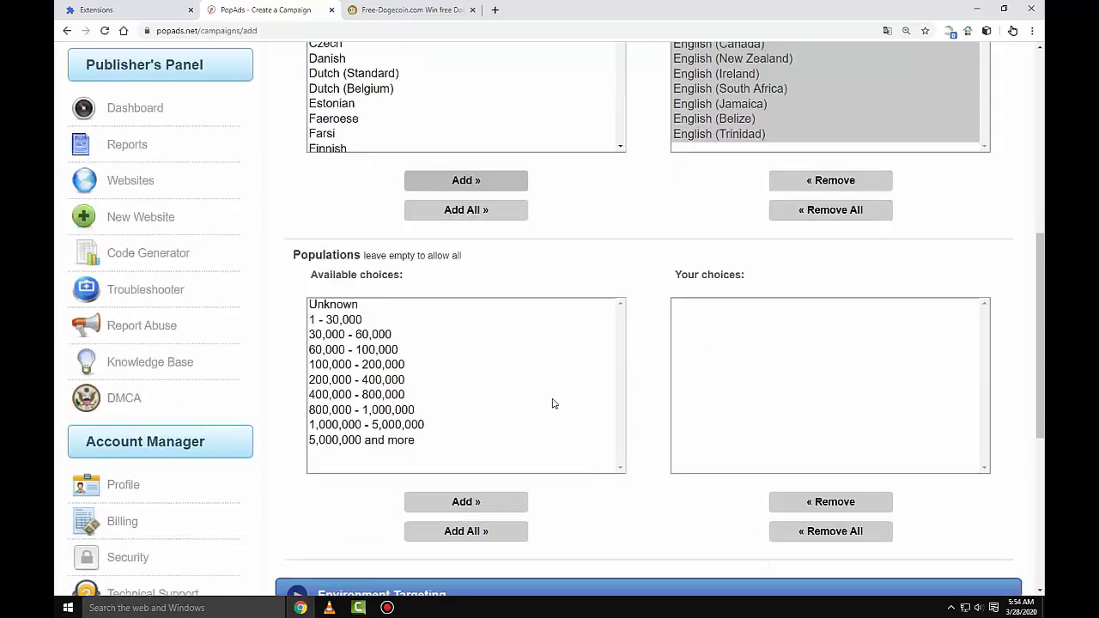
scroll(553, 404, down, 1)
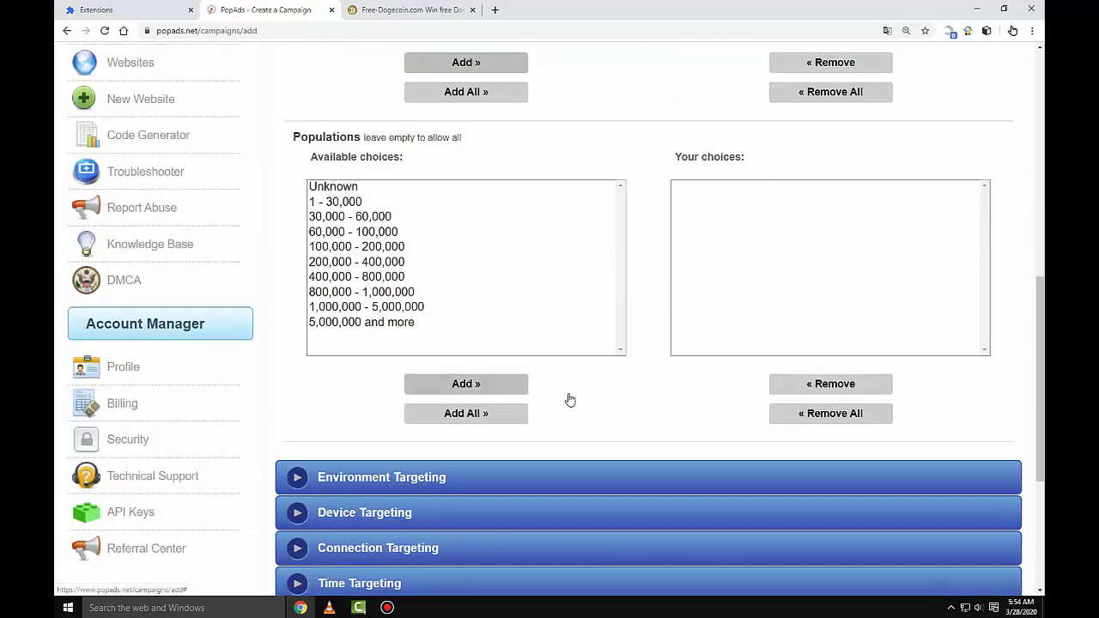
scroll(570, 400, down, 2)
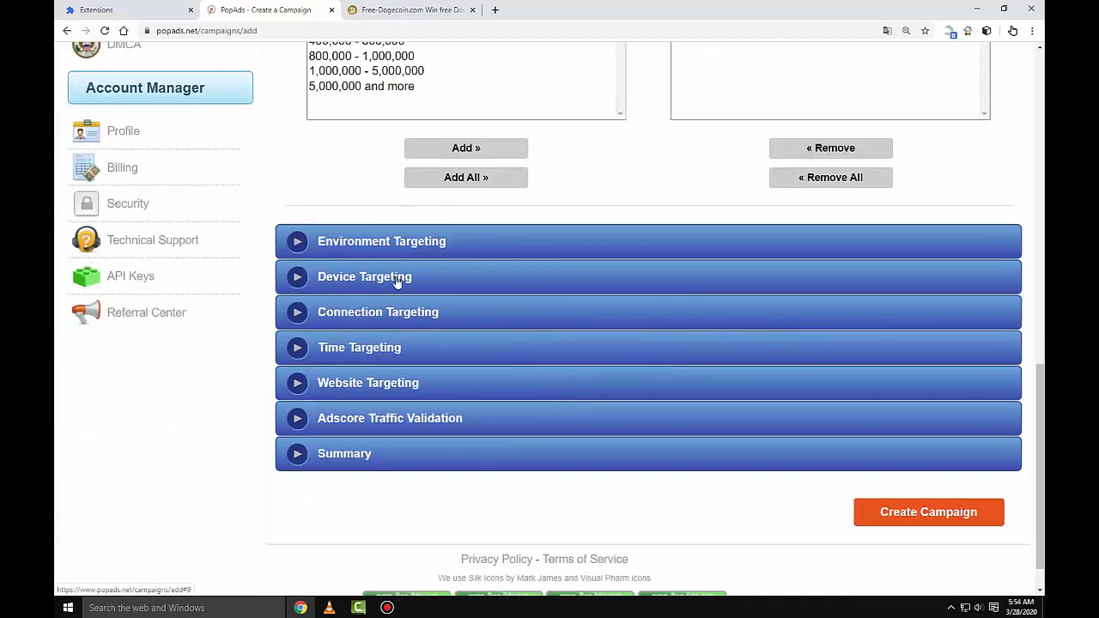
click(297, 242)
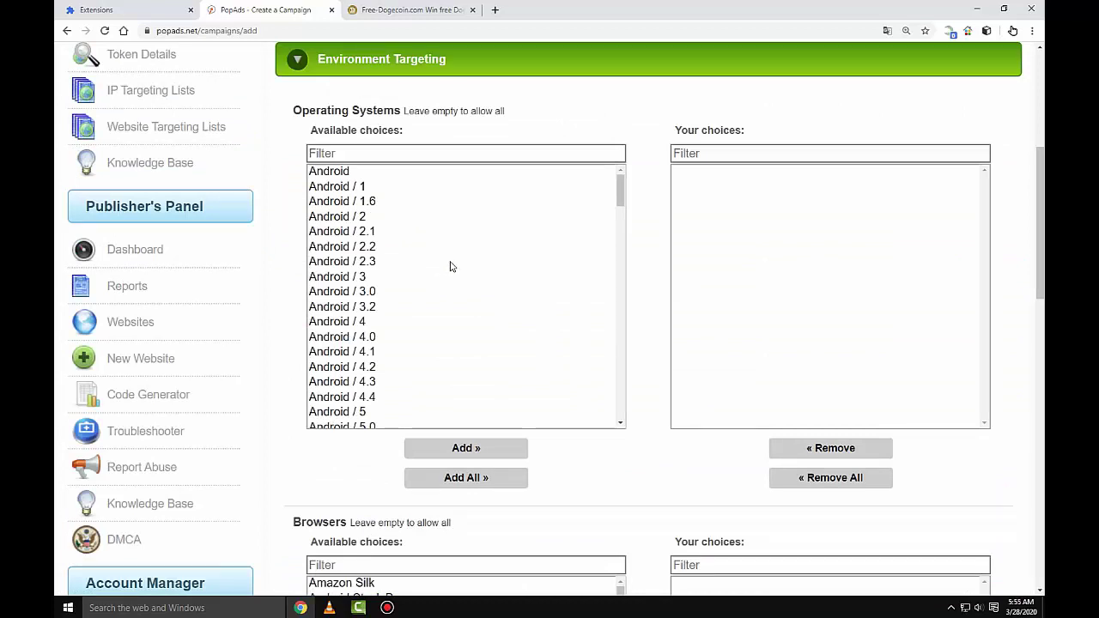
scroll(451, 267, down, 10)
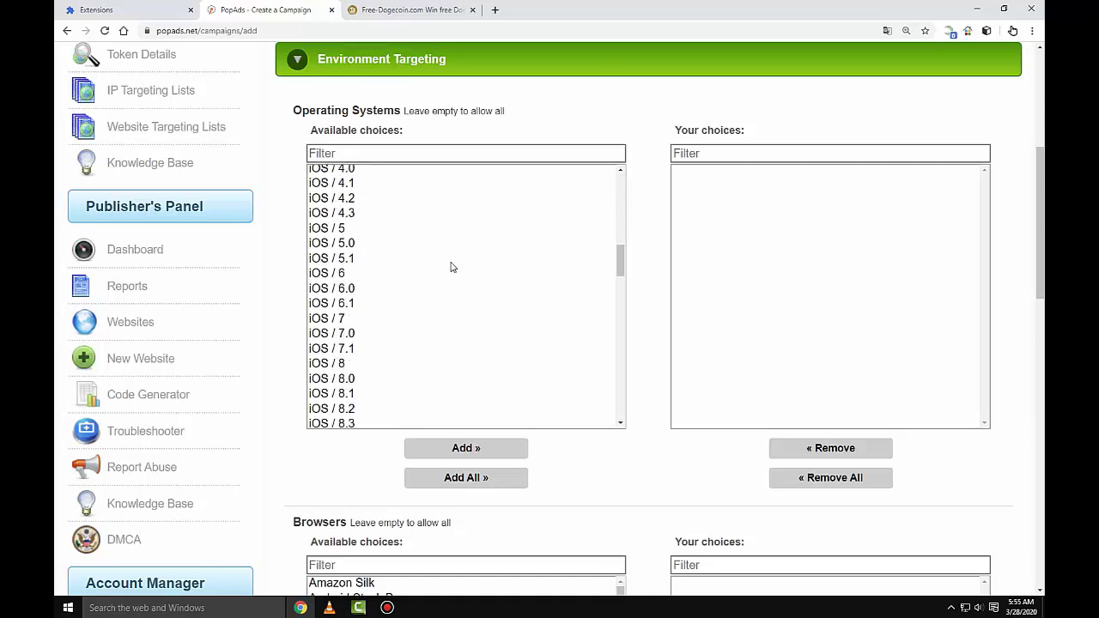
scroll(450, 267, down, 3)
scroll(451, 267, up, 3)
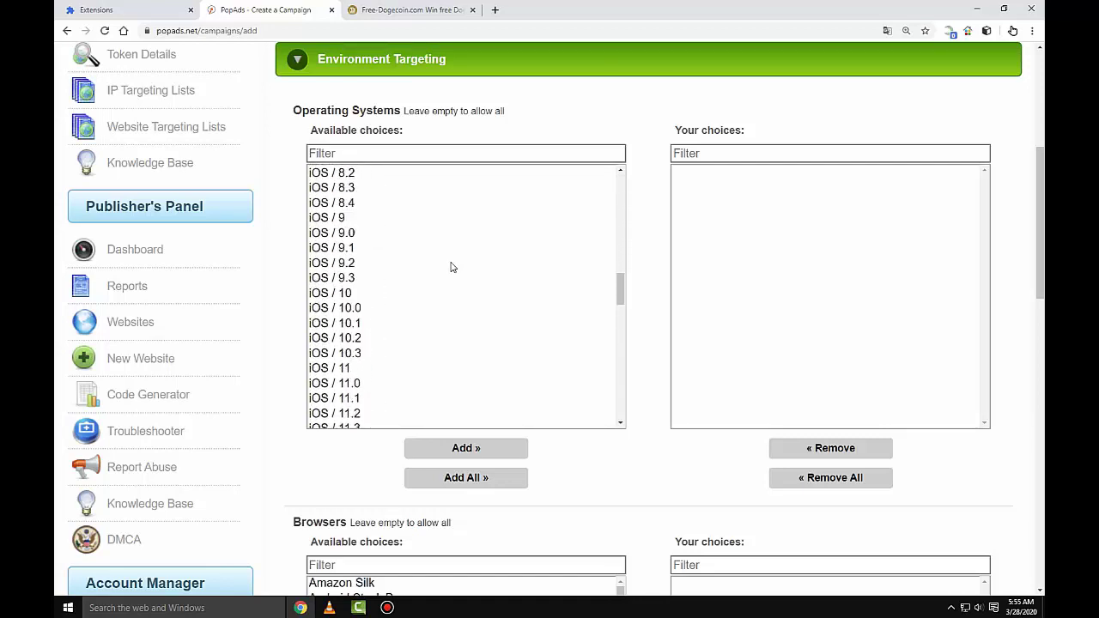
- Add every Firefox, Google Chrome and Internet Explorer entry, from Firefox through Internet Explorer / 11, to the chosen browsers and check the resulting list
scroll(650, 404, down, 5)
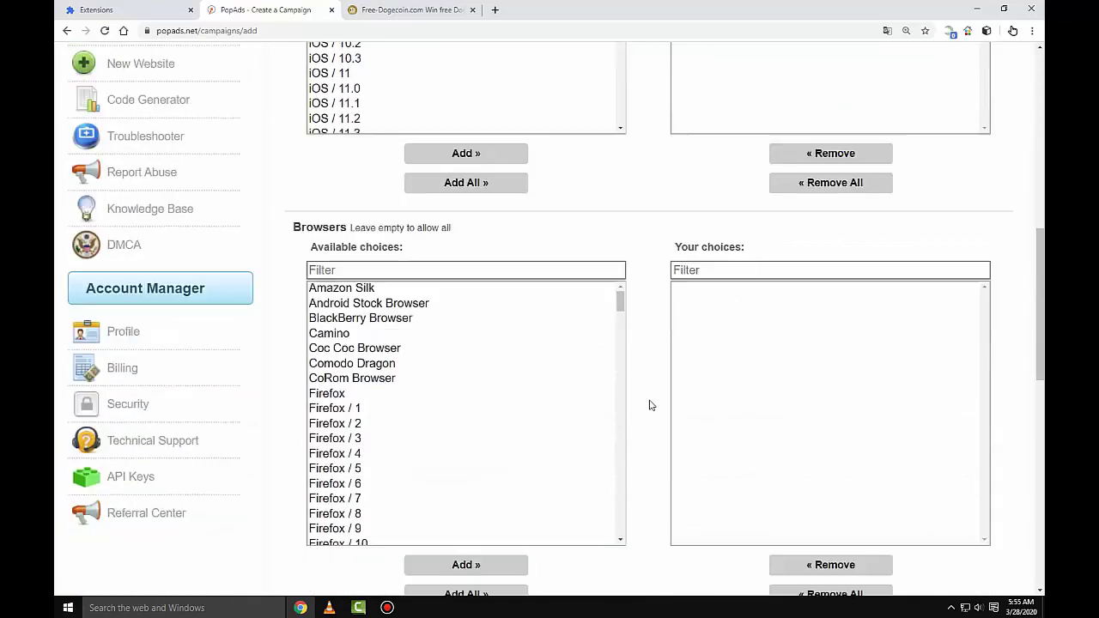
scroll(650, 404, down, 1)
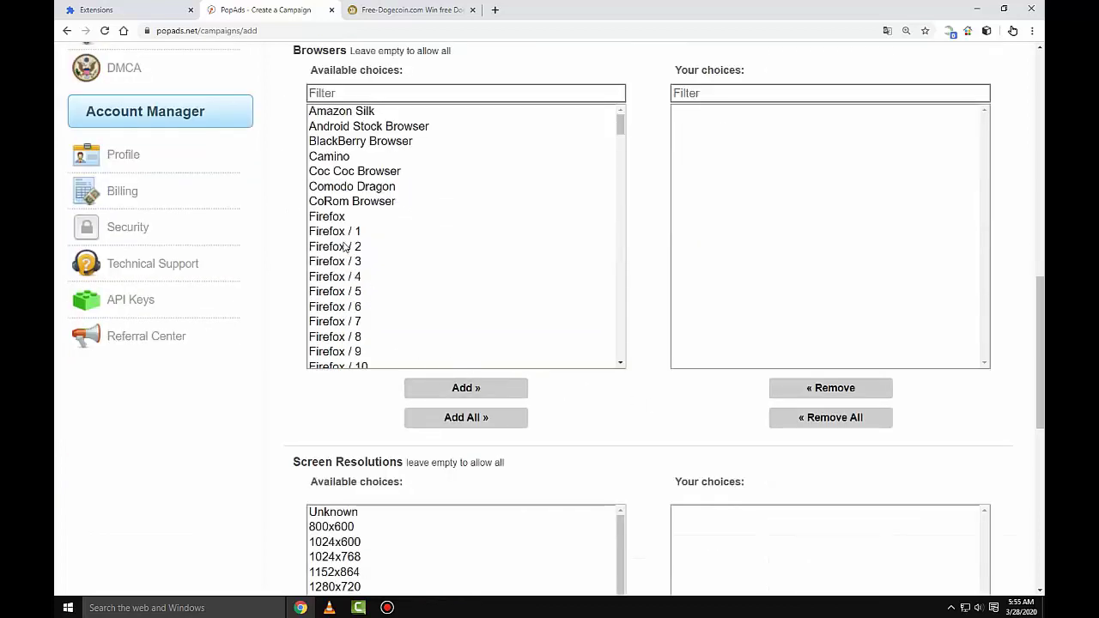
click(329, 219)
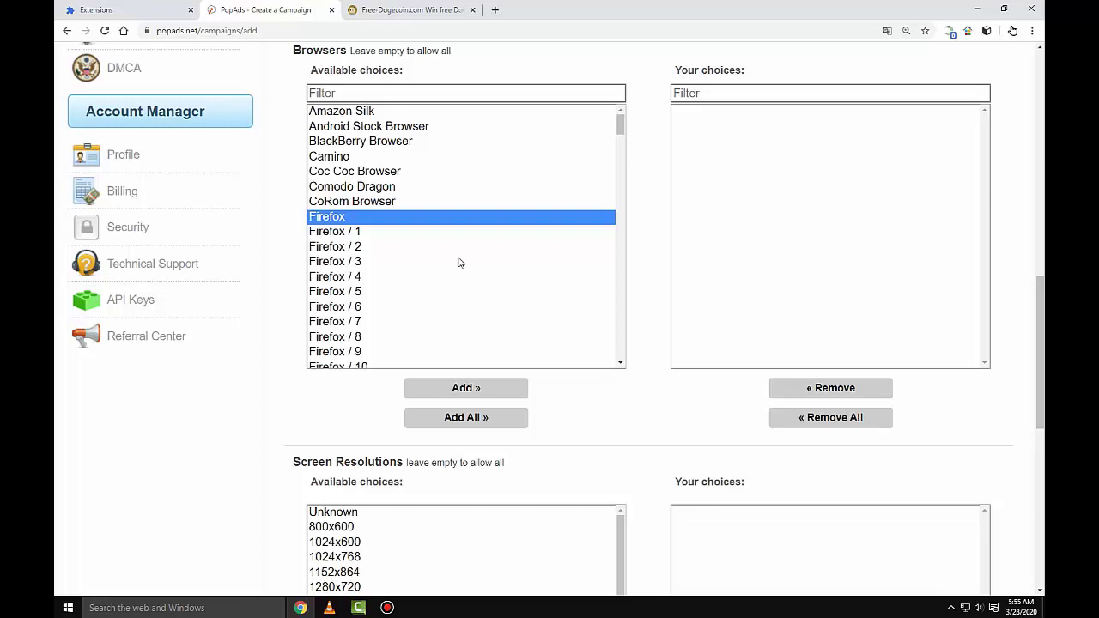
scroll(458, 262, down, 4)
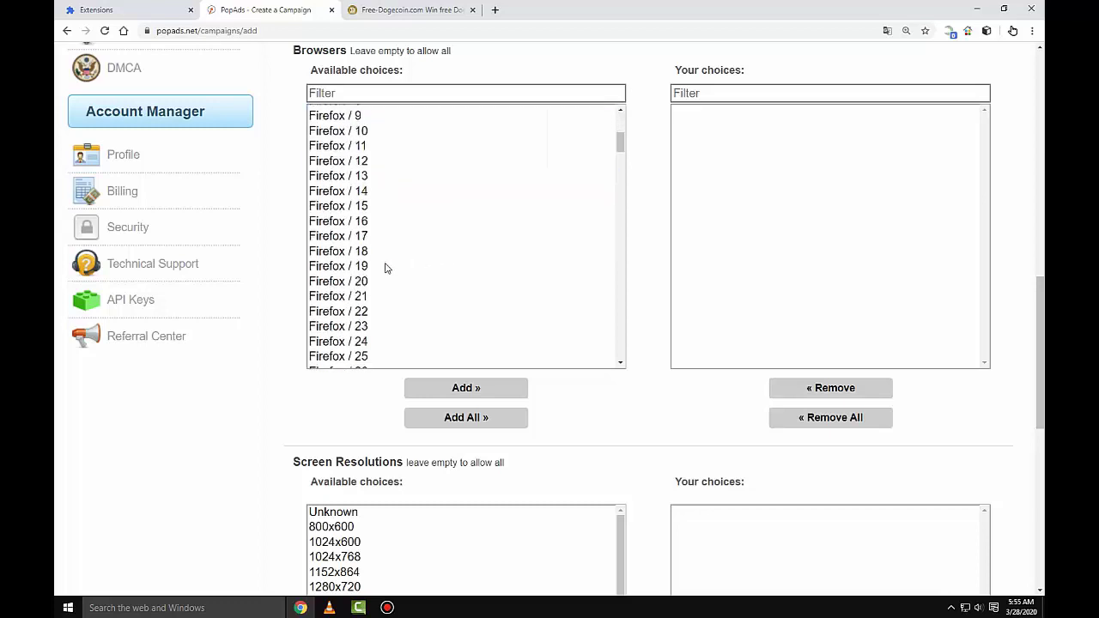
scroll(364, 272, down, 8)
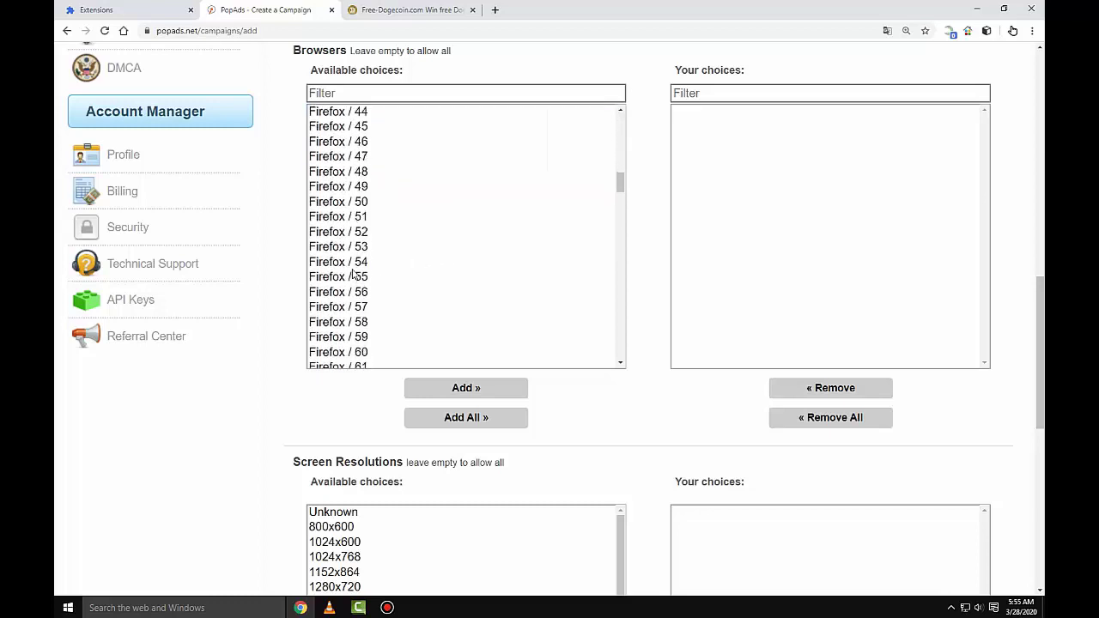
scroll(354, 273, down, 5)
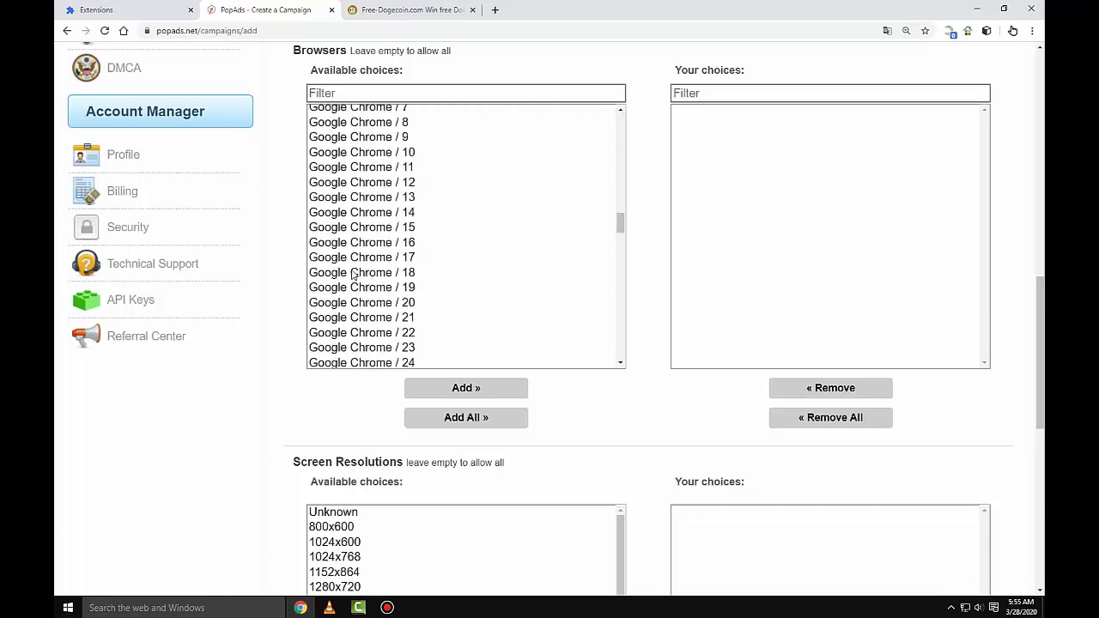
scroll(353, 273, down, 8)
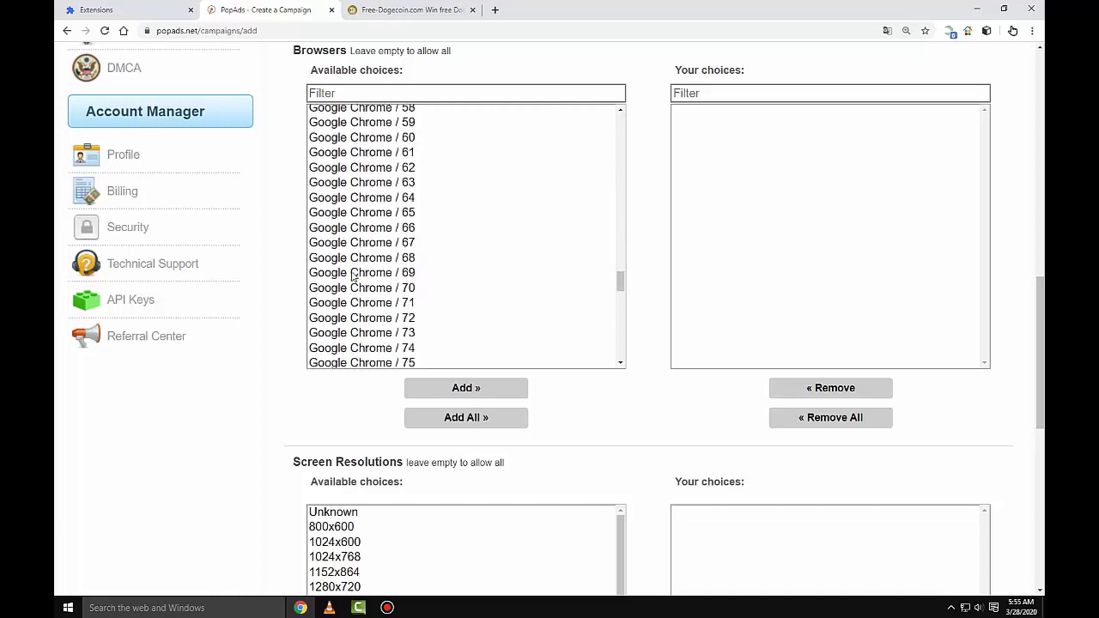
scroll(353, 278, down, 1)
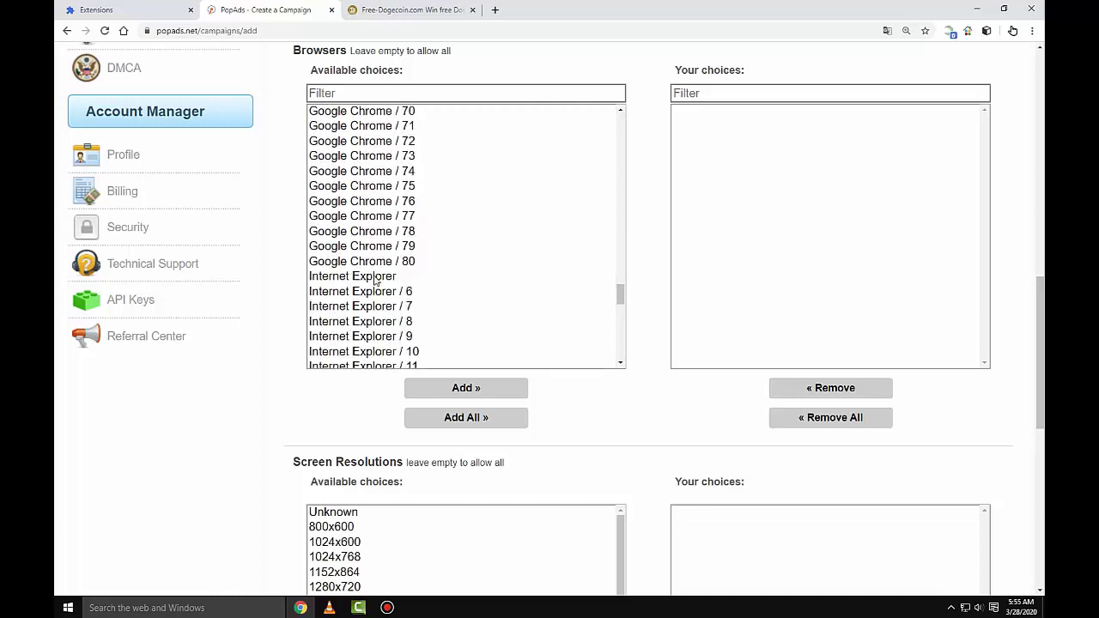
scroll(373, 280, down, 1)
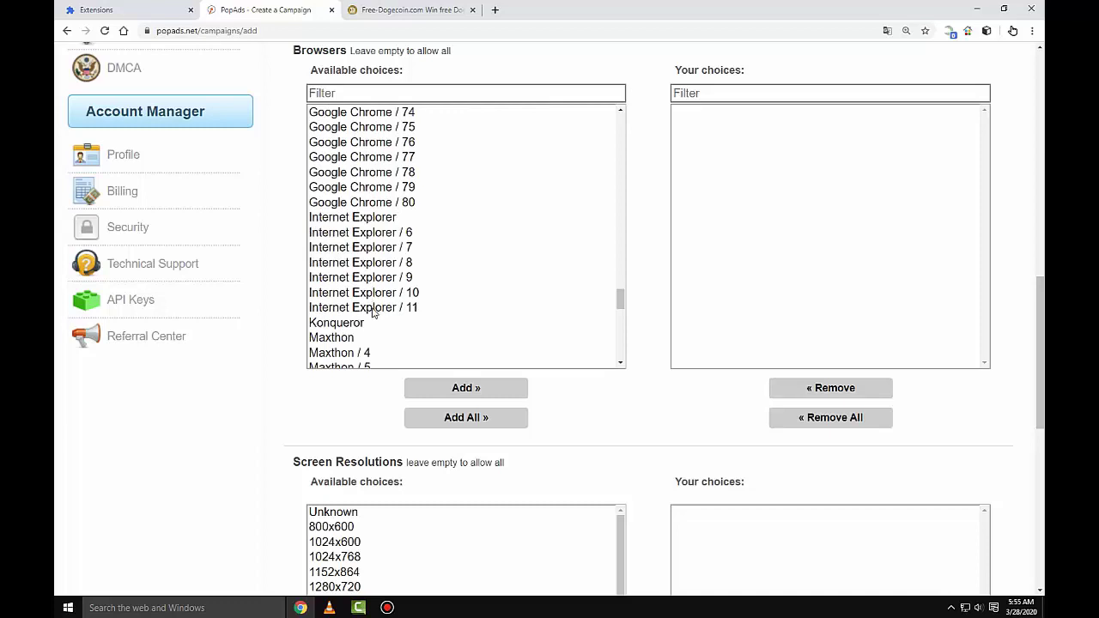
shift+click(372, 307)
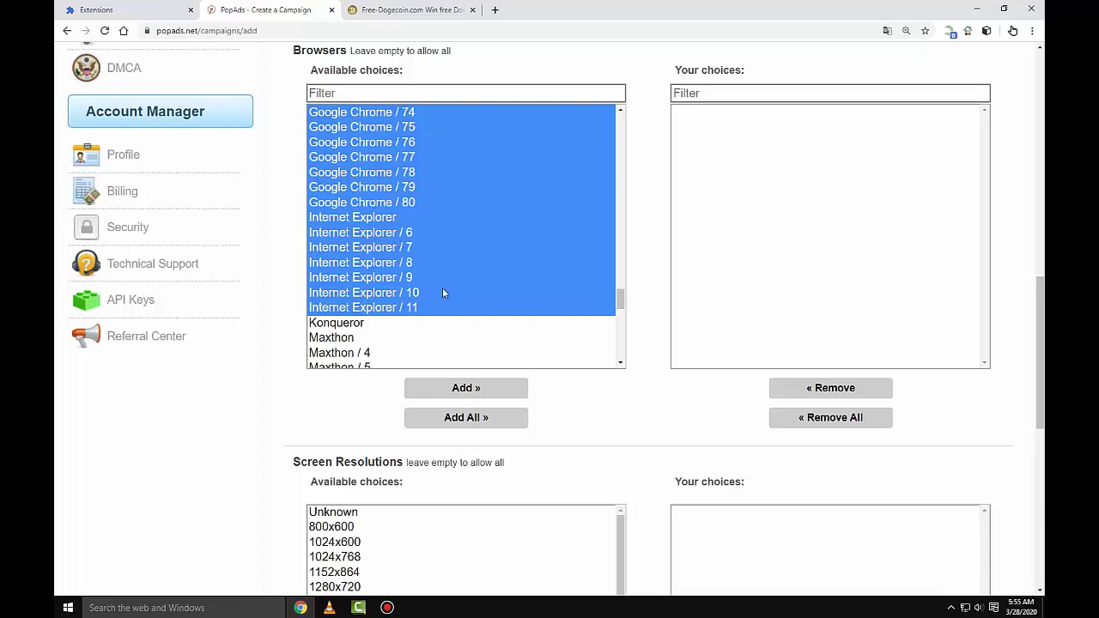
scroll(481, 279, up, 11)
scroll(479, 279, up, 15)
scroll(480, 279, up, 10)
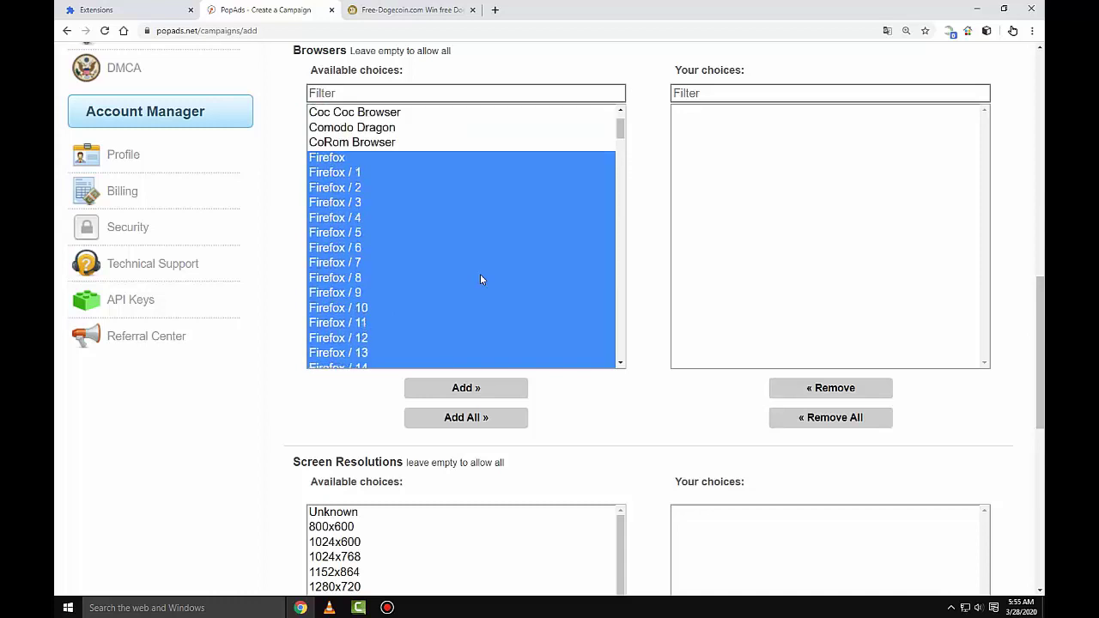
click(491, 391)
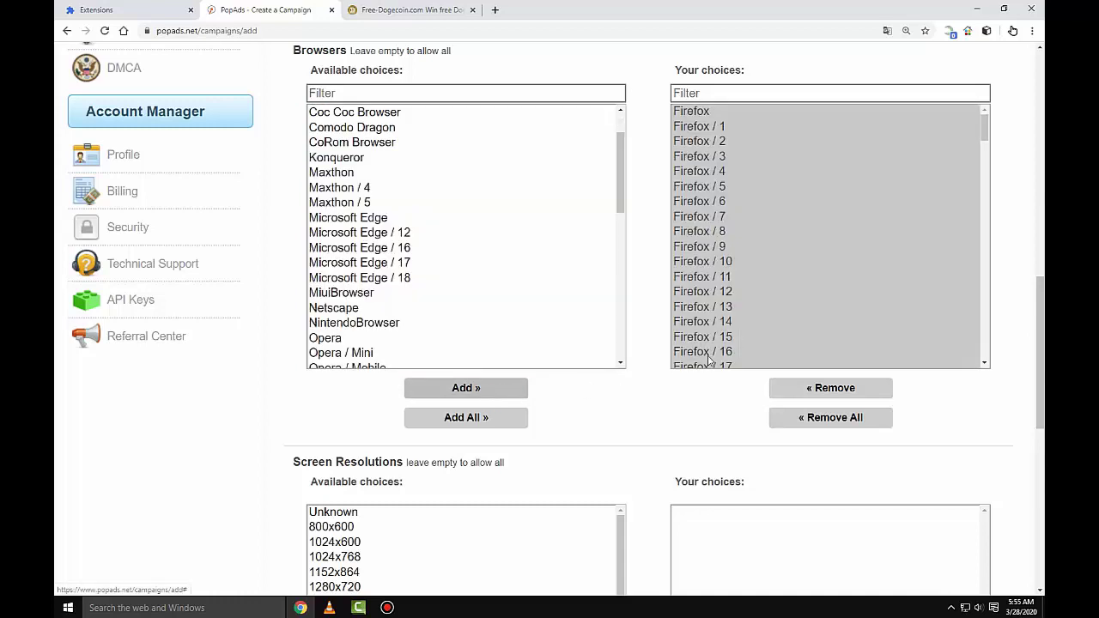
scroll(782, 275, down, 16)
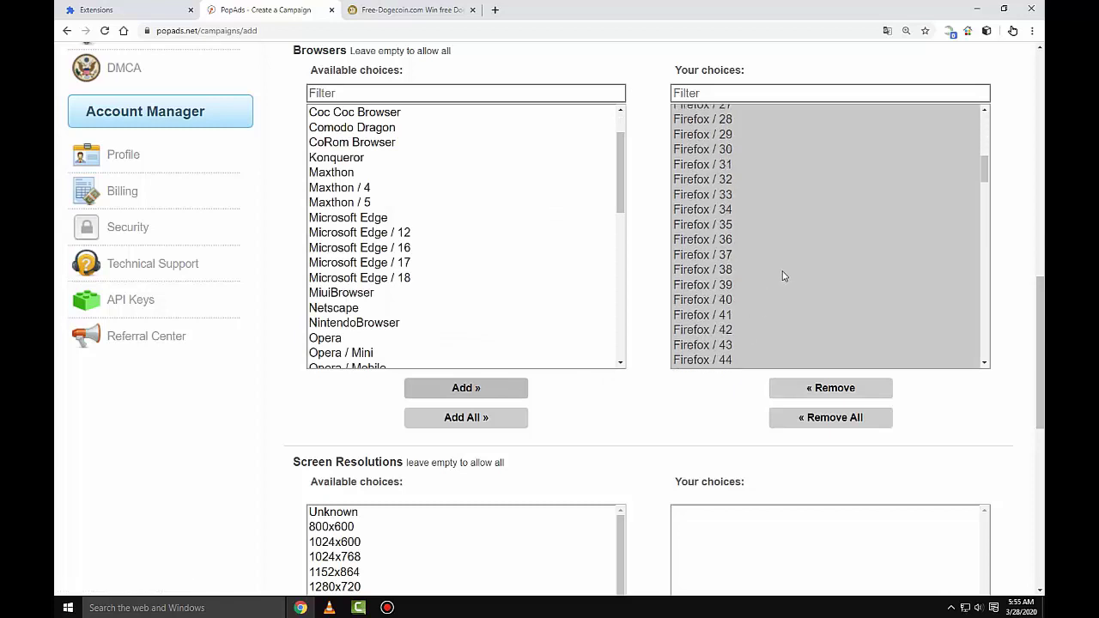
scroll(782, 276, down, 12)
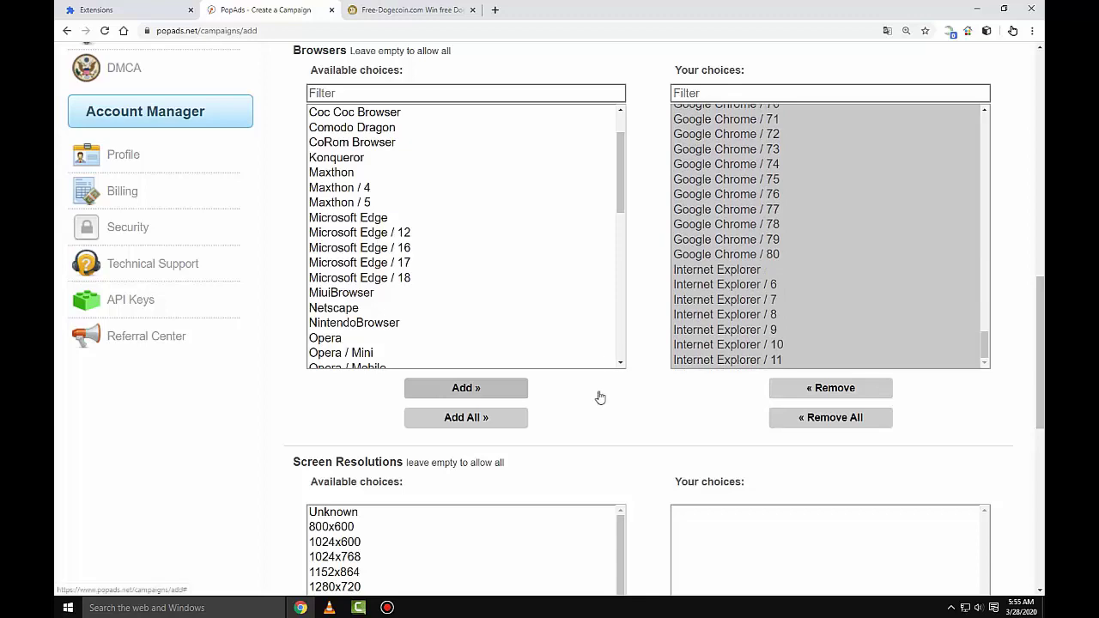
- Leave Screen Resolutions empty and add Desktop/Notebook and Tablet to the chosen form factors in Device Targeting
scroll(617, 397, down, 2)
scroll(618, 398, down, 3)
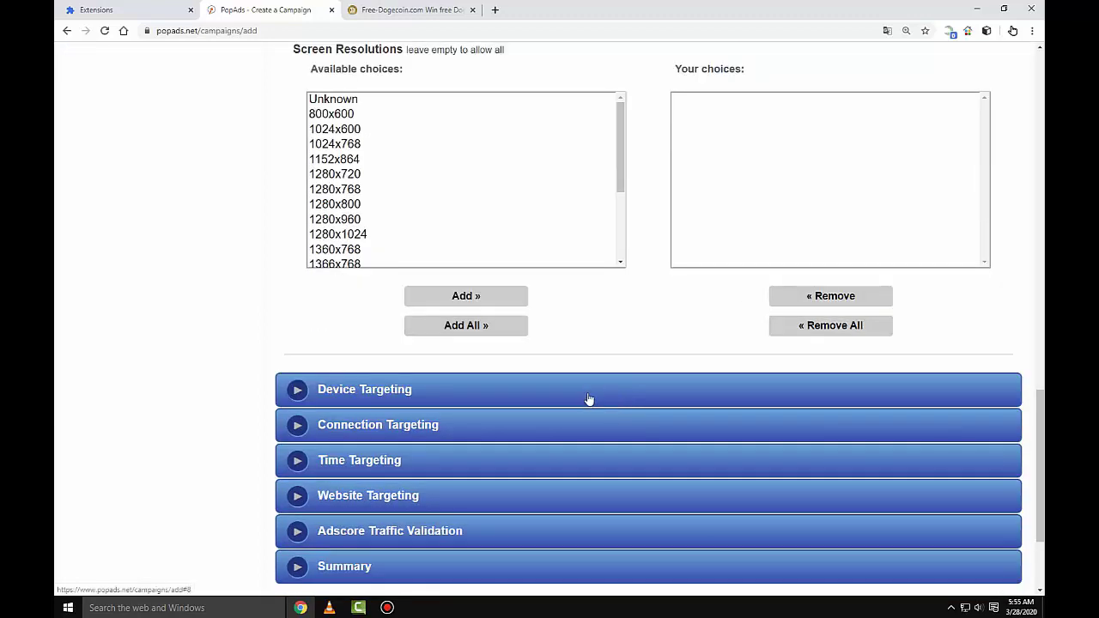
click(296, 391)
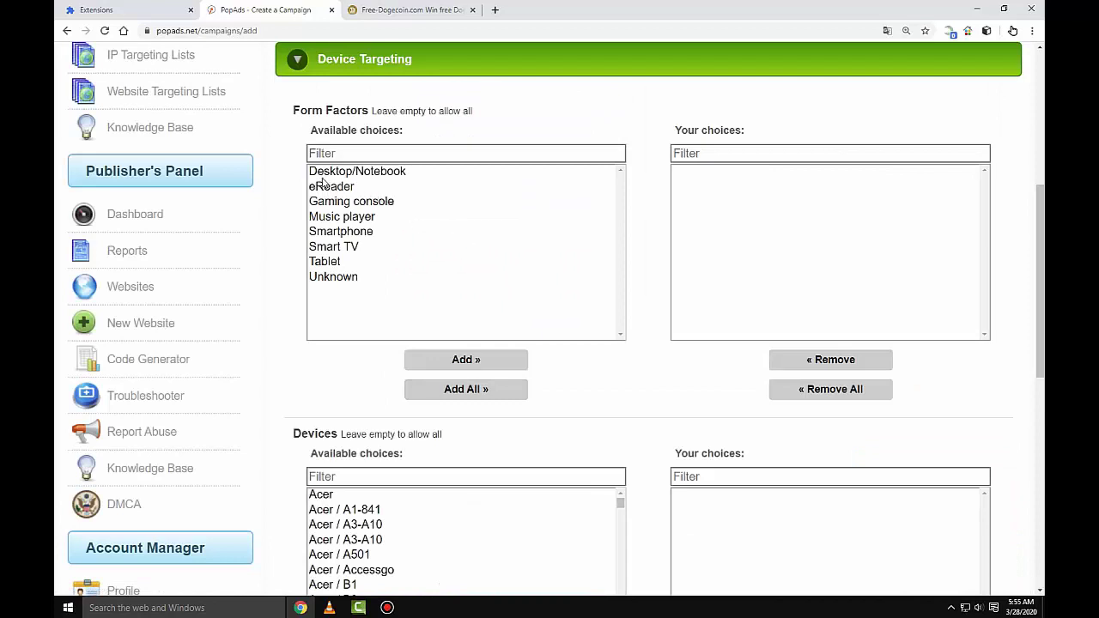
click(374, 174)
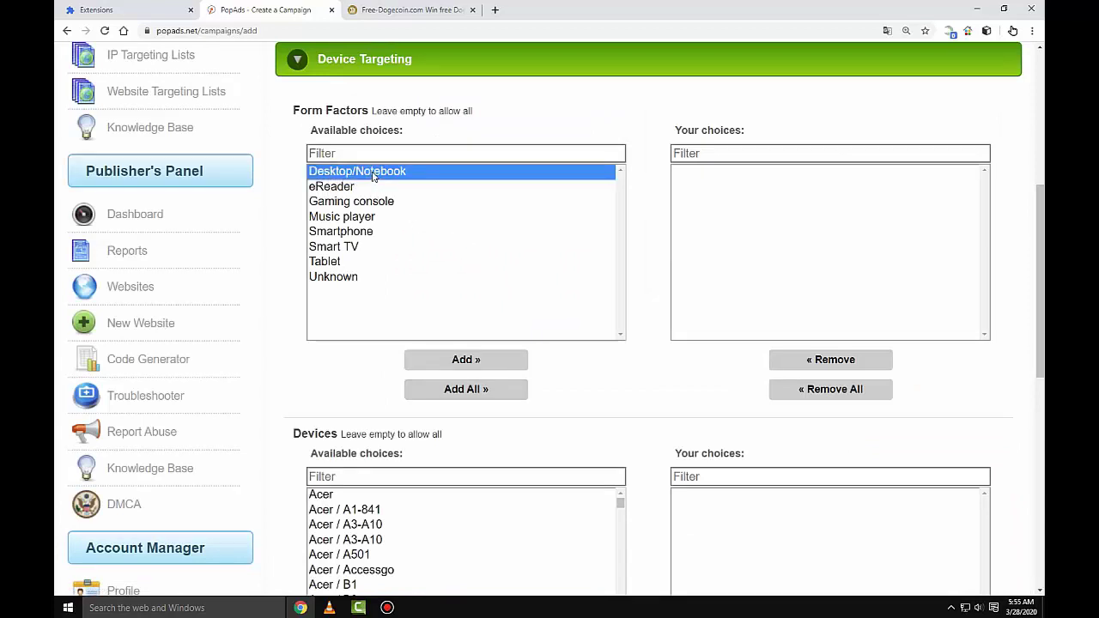
click(488, 365)
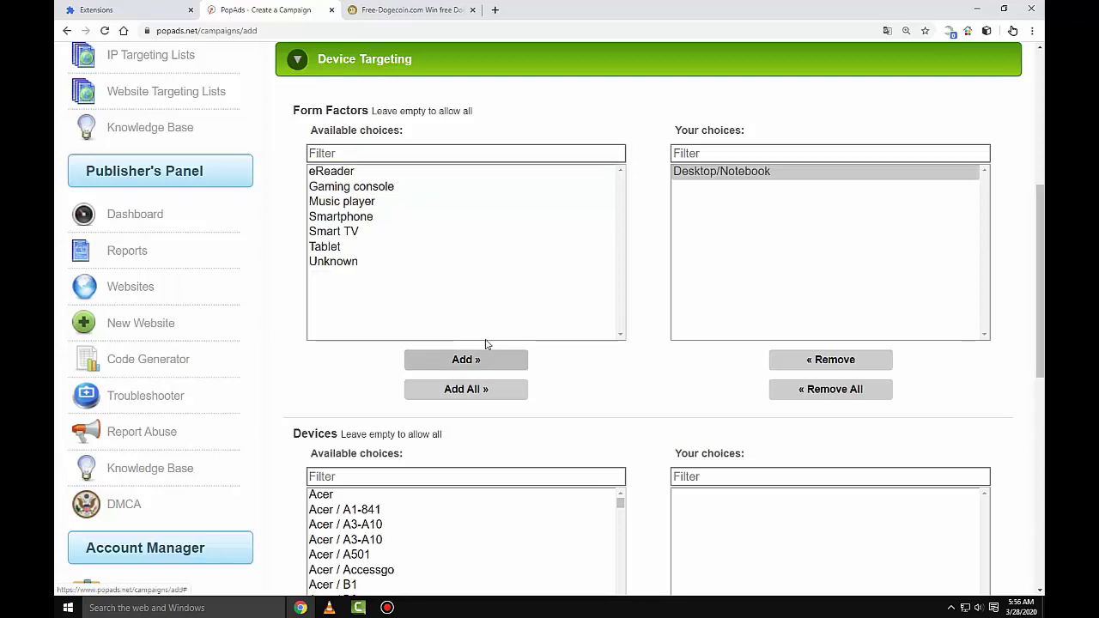
click(327, 249)
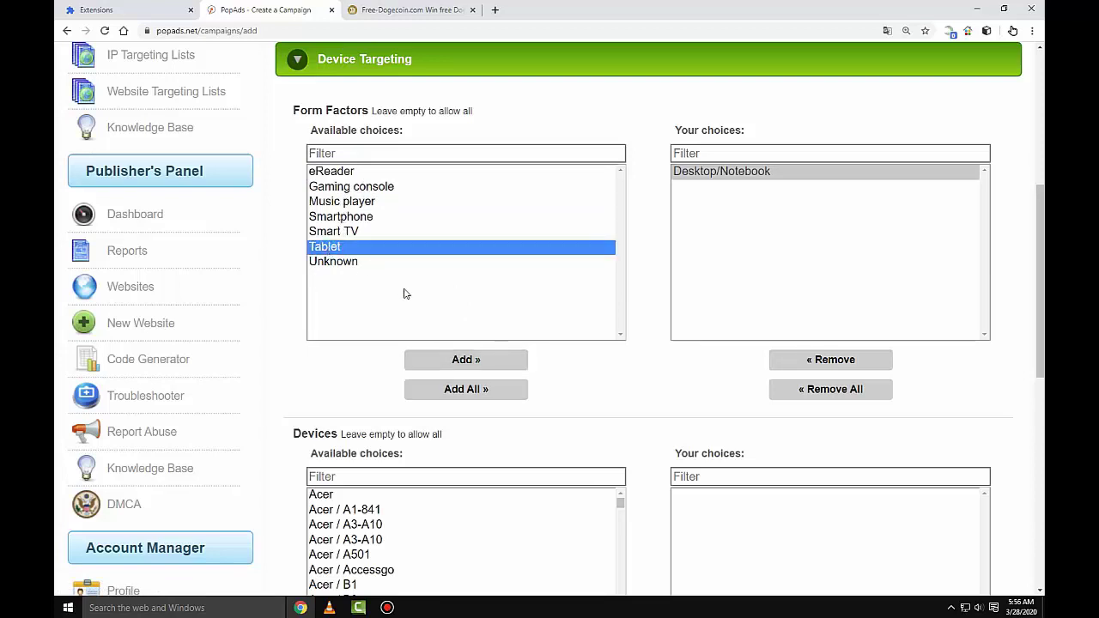
click(470, 360)
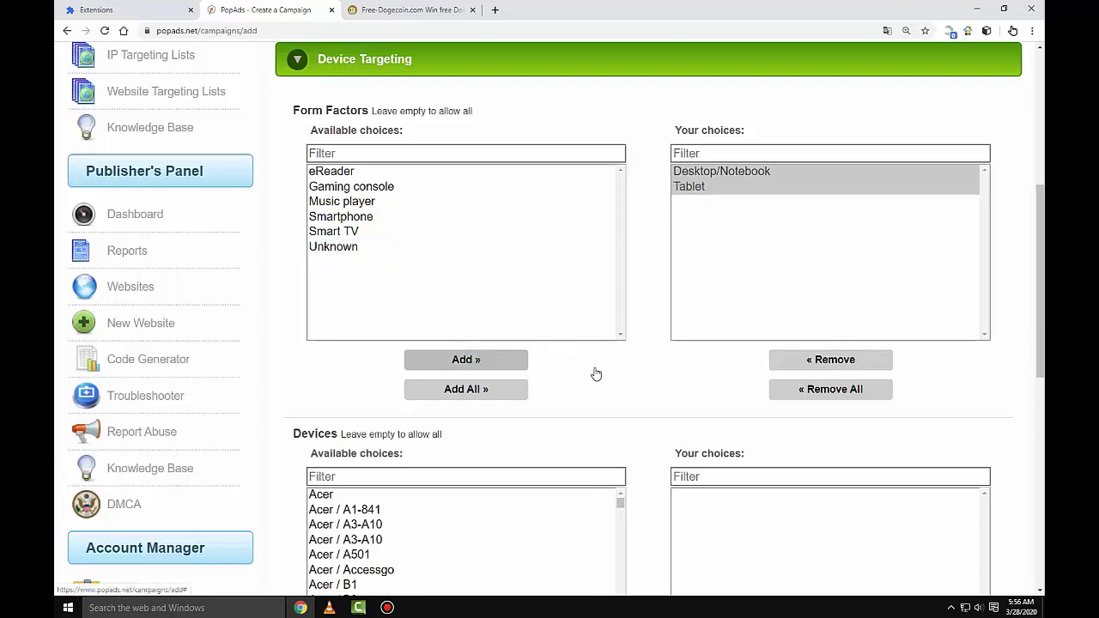
- Look over the Devices choices, leaving the selection empty to allow all, and open the Connection Targeting settings
scroll(596, 374, down, 3)
scroll(595, 373, down, 3)
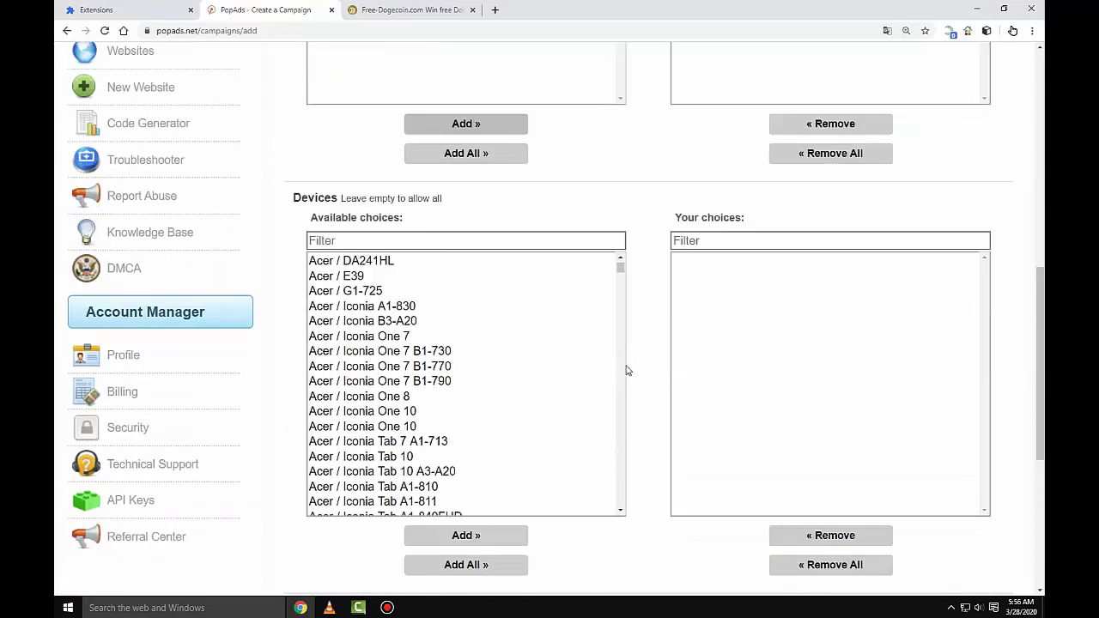
scroll(635, 368, down, 3)
scroll(636, 368, down, 2)
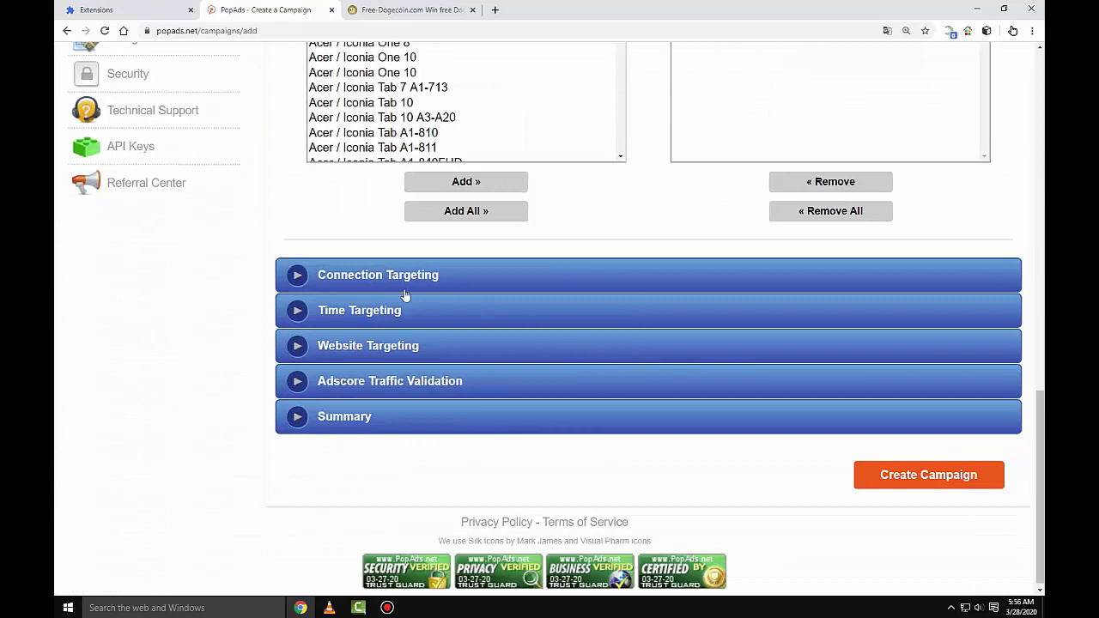
click(296, 275)
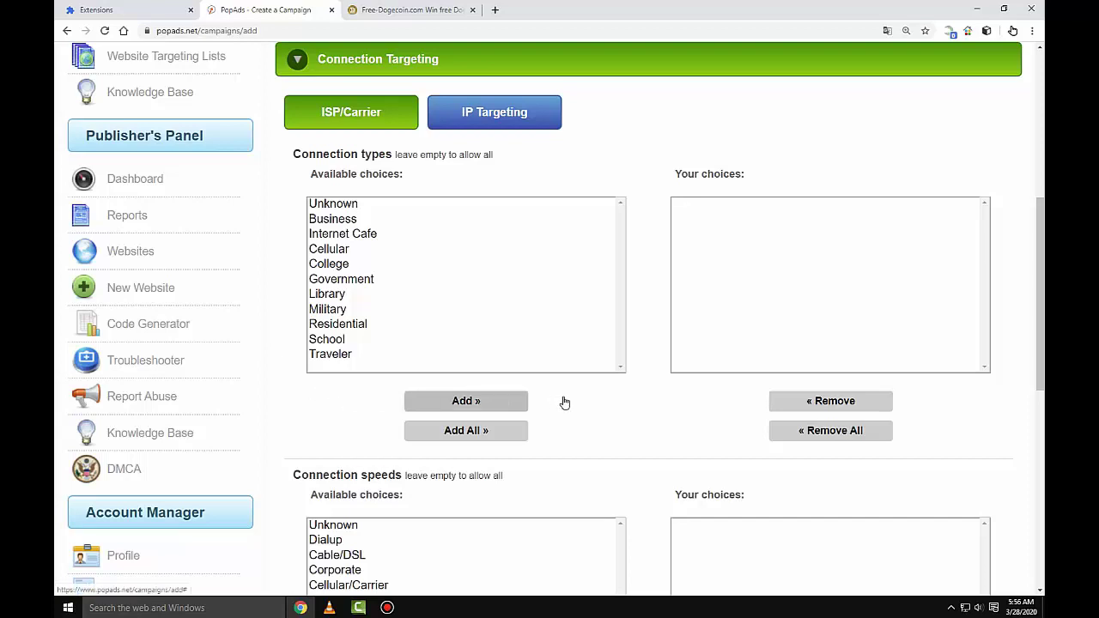
- Look over the Connection Targeting types and speeds, leaving both selections empty to allow all, and check the Time Targeting schedule
scroll(564, 403, down, 2)
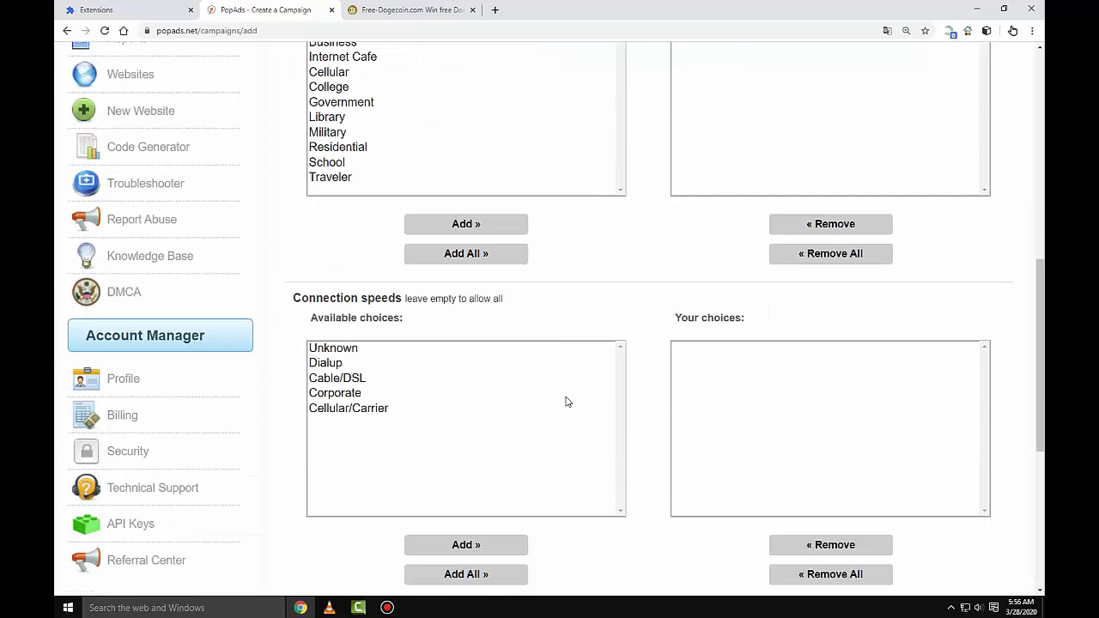
scroll(564, 402, down, 5)
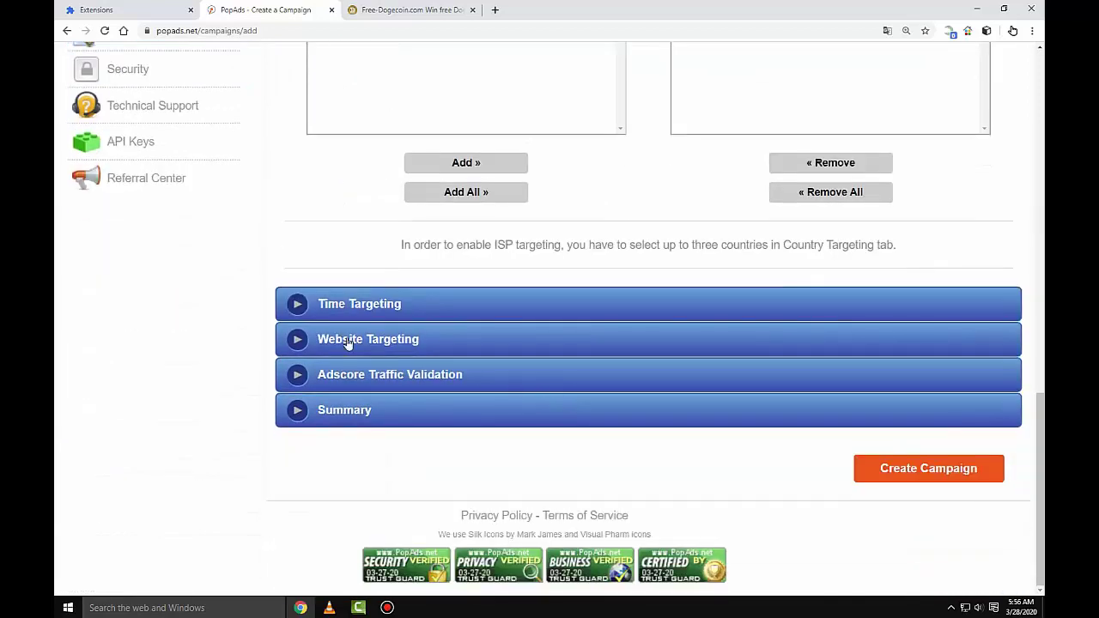
click(296, 305)
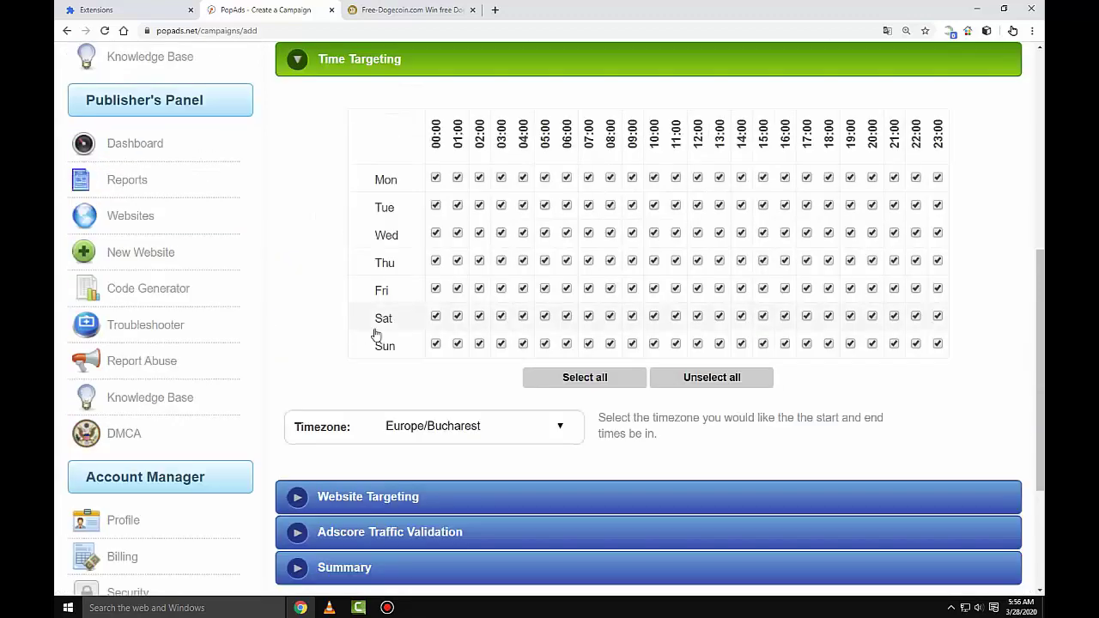
scroll(375, 334, down, 3)
- Review the Website Targeting modes and the Adscore Traffic Validation settings for valid, proxy, junk and bot traffic
click(297, 281)
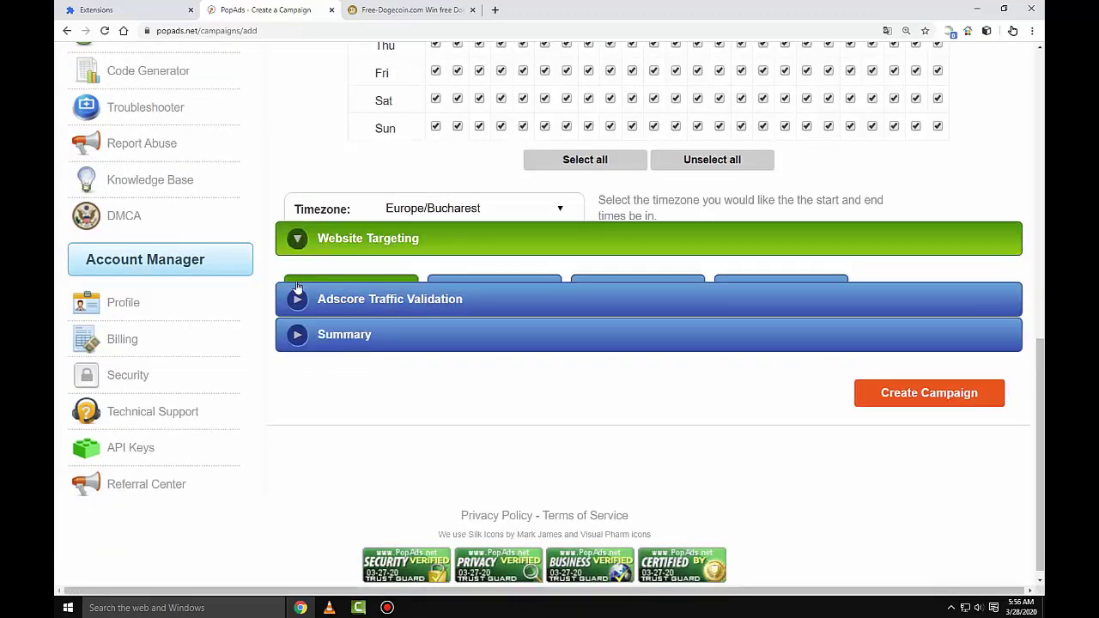
scroll(429, 292, down, 2)
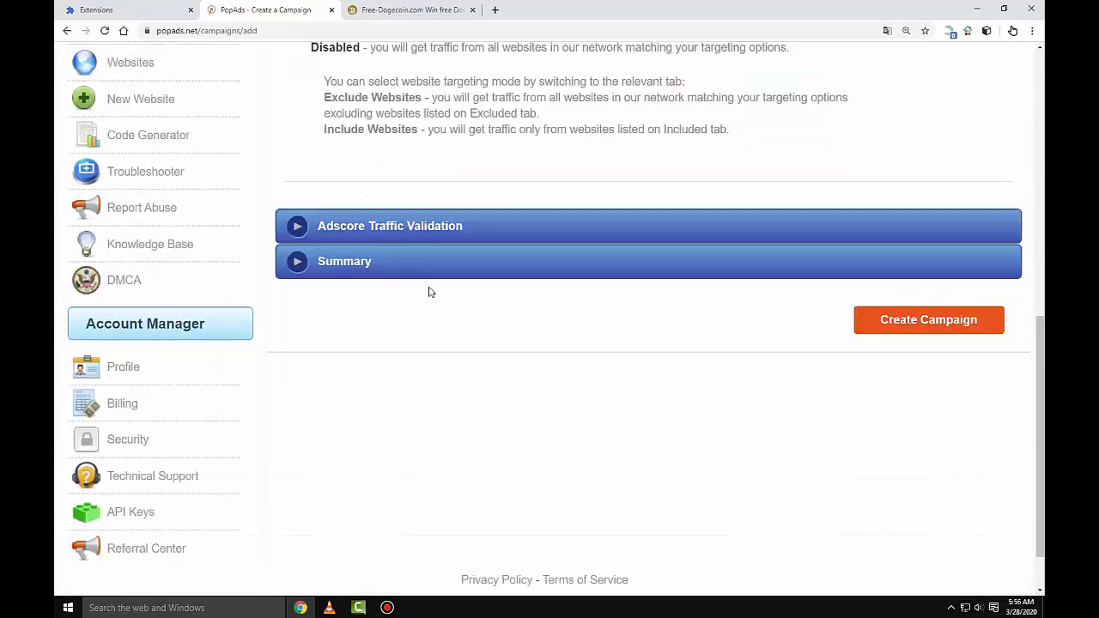
click(297, 230)
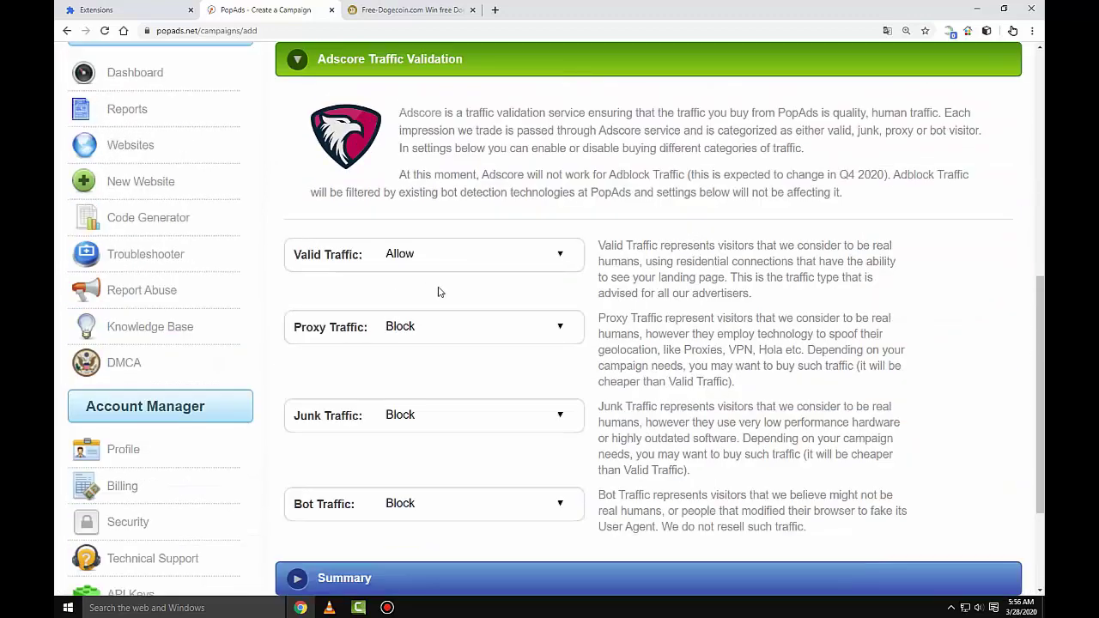
scroll(441, 290, down, 3)
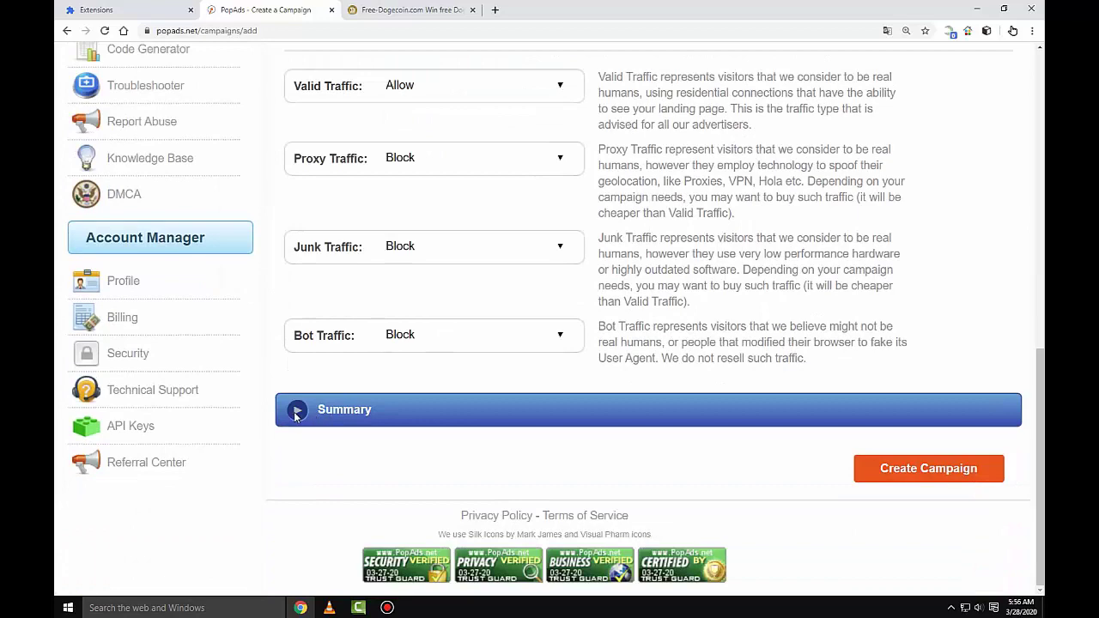
- Examine the campaign Summary, including the Traffic Estimator, the country map and the bid distribution charts
click(298, 412)
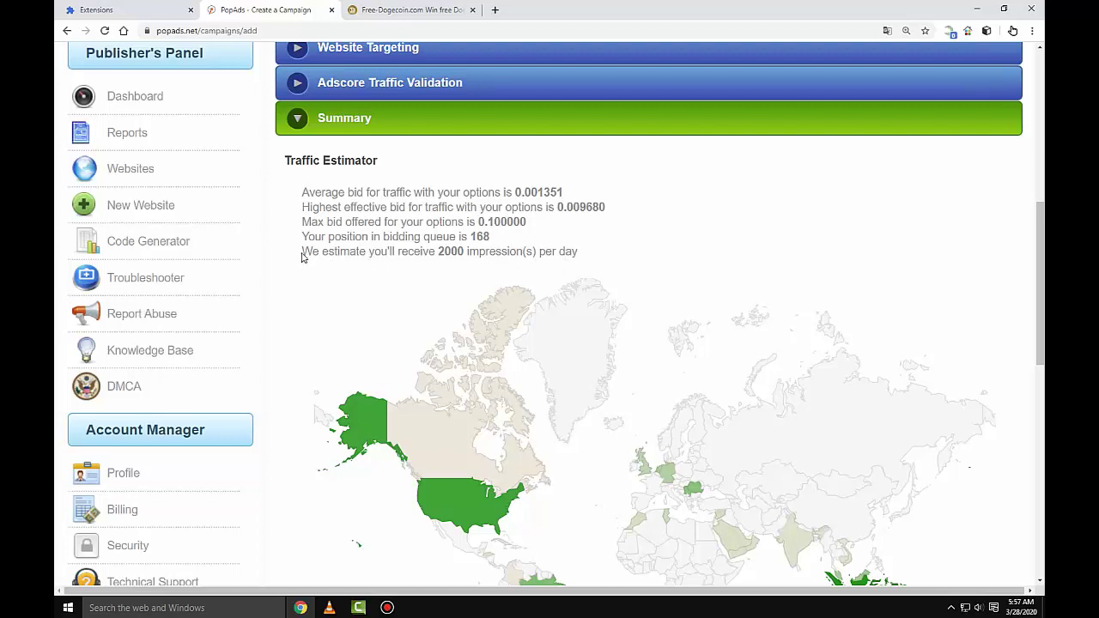
scroll(365, 302, down, 1)
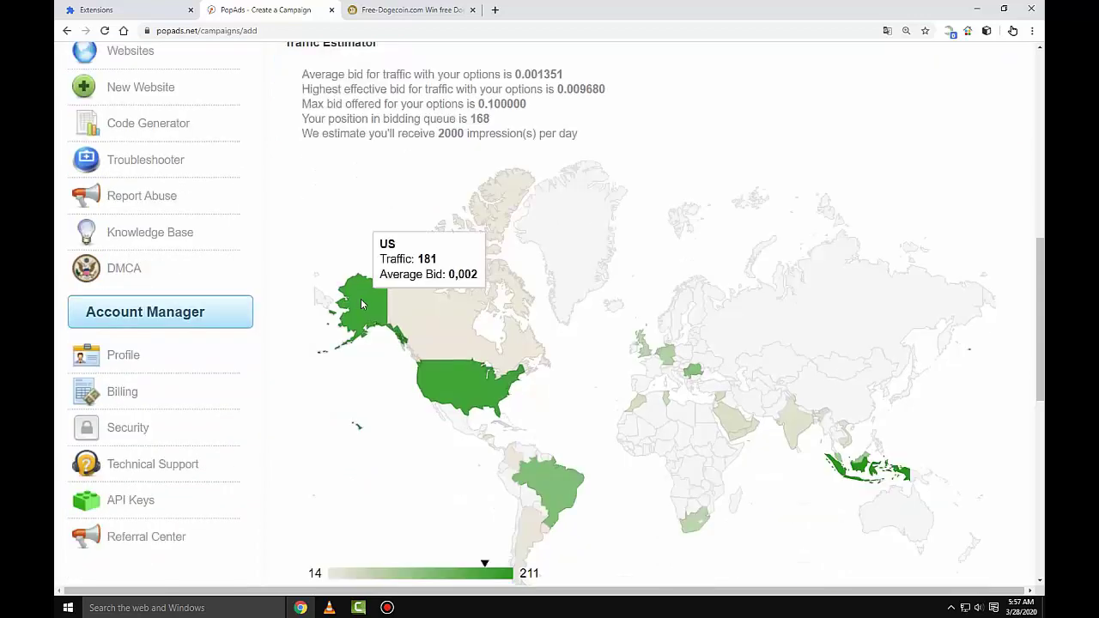
scroll(344, 307, down, 3)
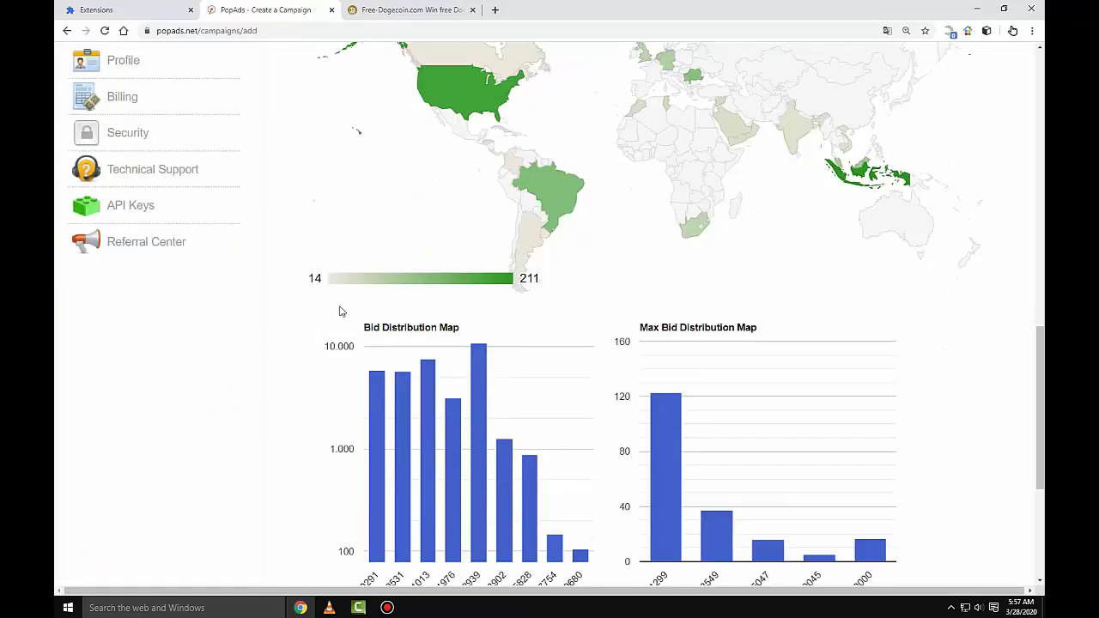
scroll(339, 311, up, 1)
scroll(339, 311, down, 4)
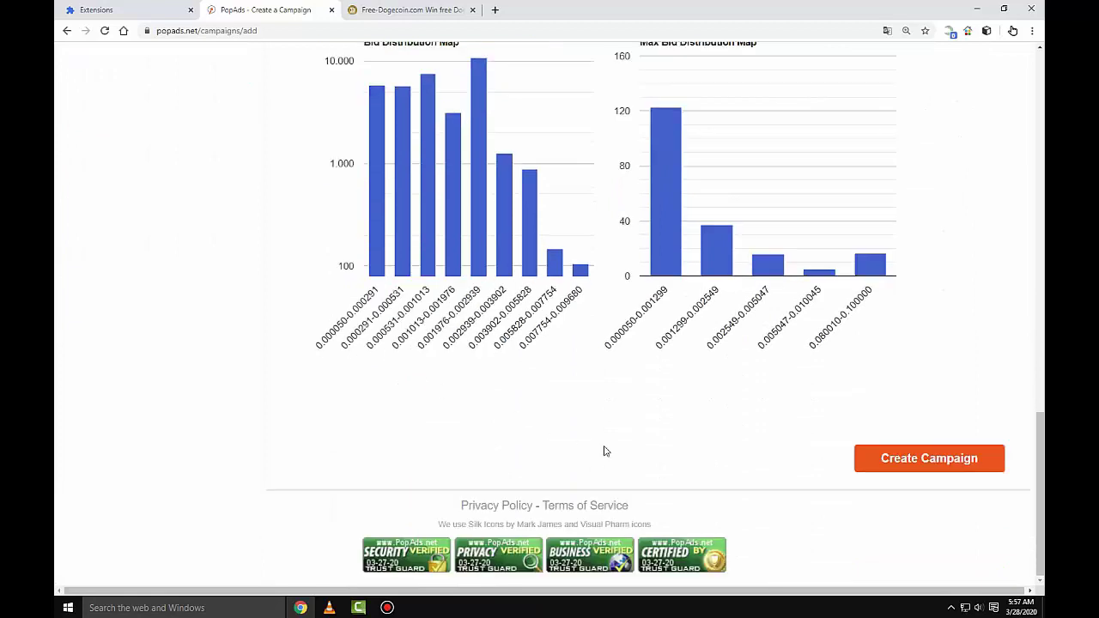
- Submit the new campaign, confirming confidence in the all-country targeting and resubmitting it
click(937, 468)
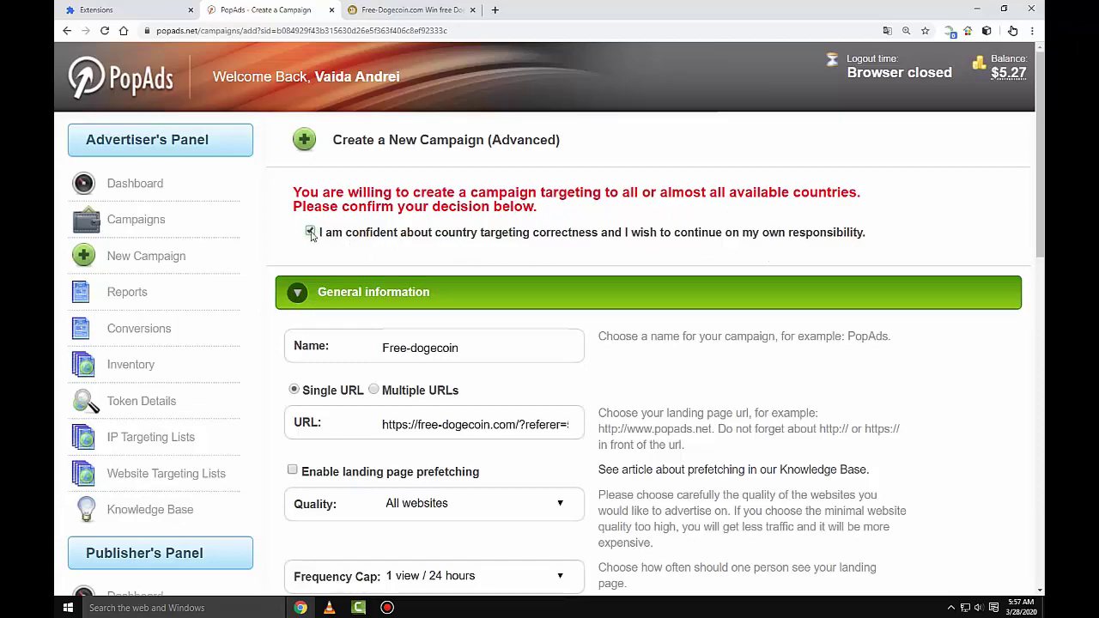
scroll(412, 307, down, 5)
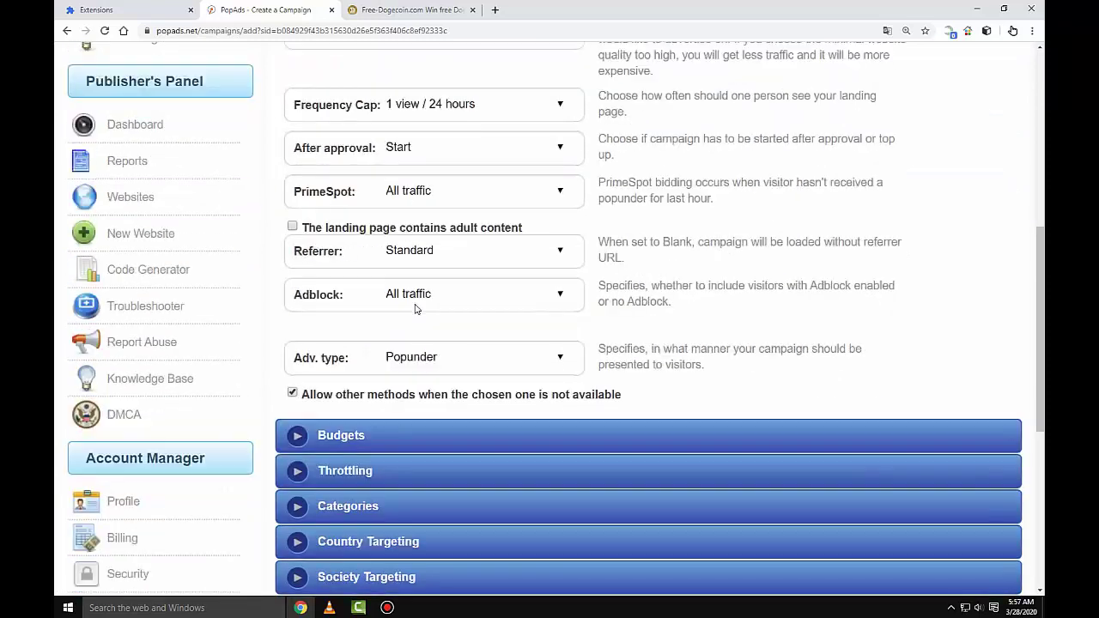
scroll(415, 309, down, 5)
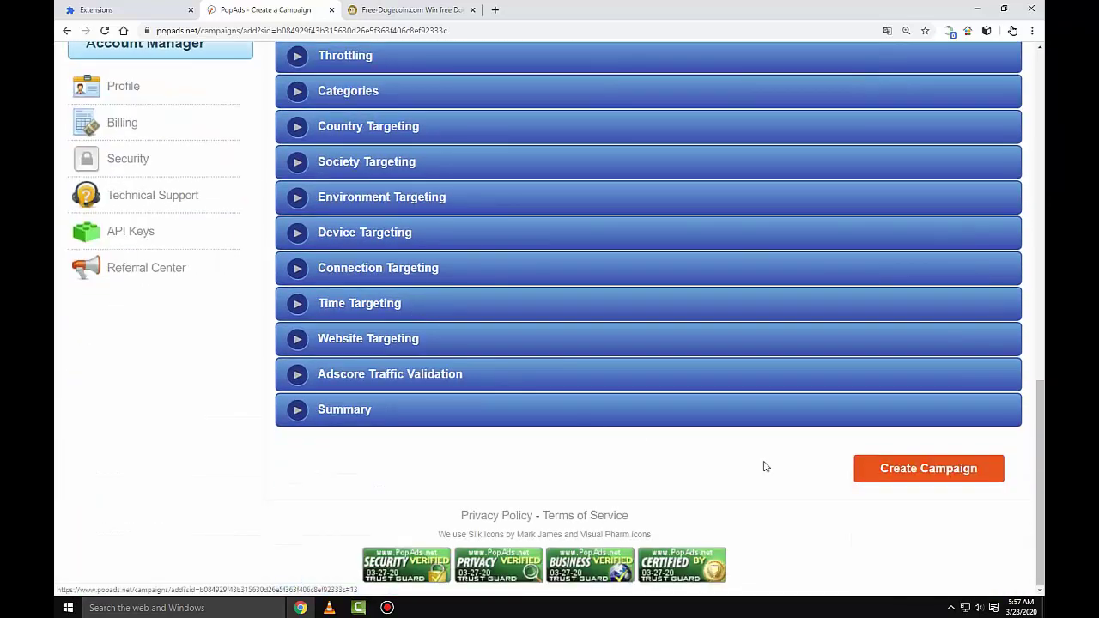
click(902, 478)
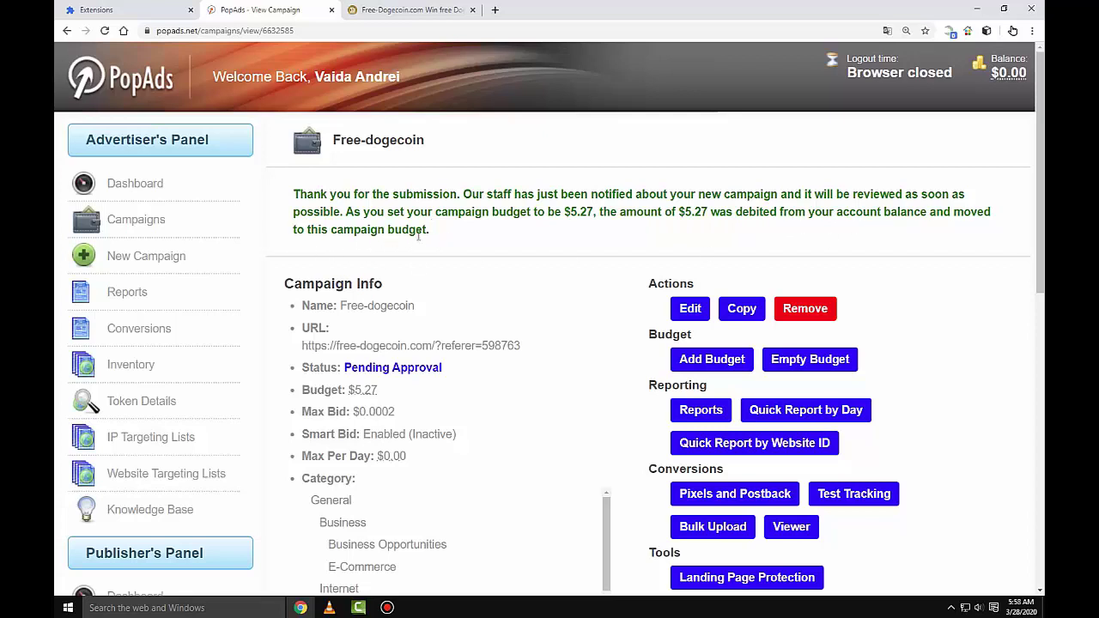
- Review the submitted Free-dogecoin campaign's info, including its status, budget, bid and categories
scroll(546, 287, down, 1)
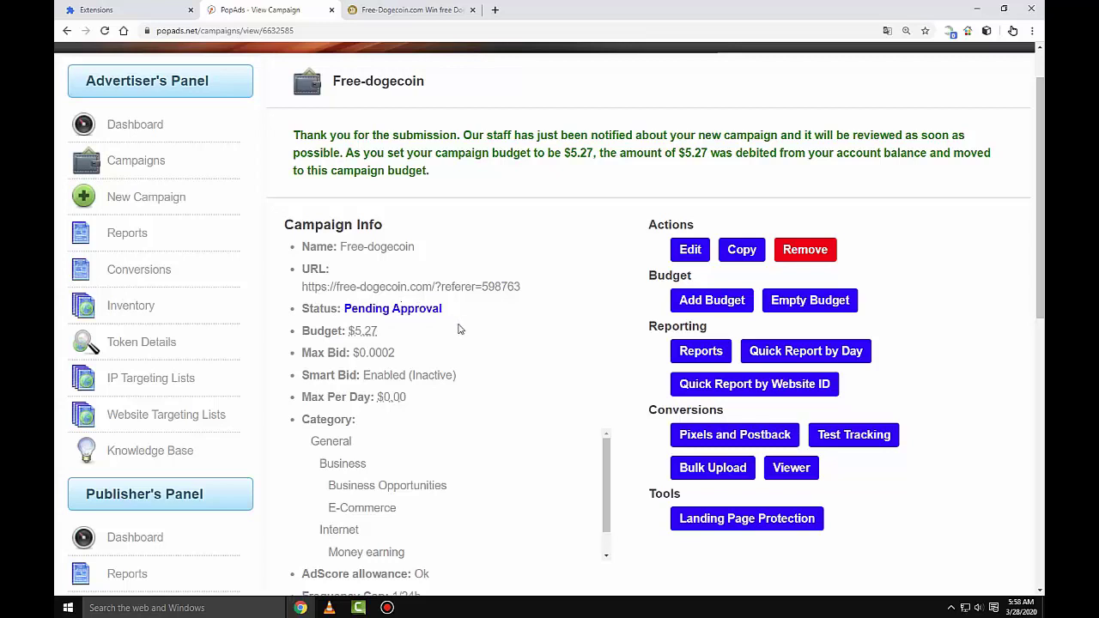
scroll(458, 327, down, 1)
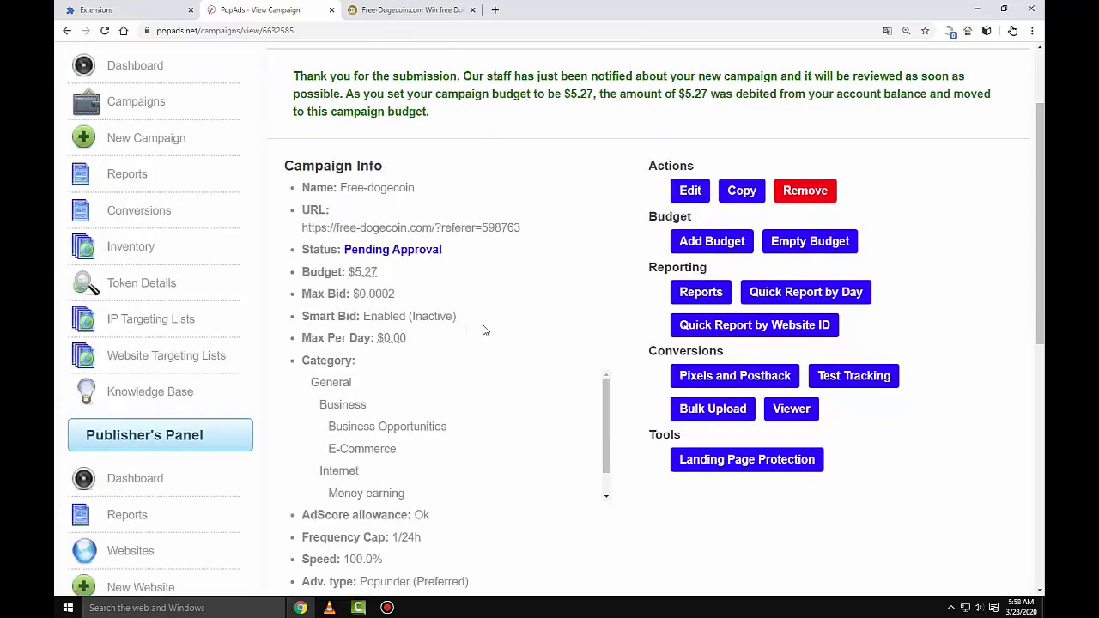
scroll(485, 328, up, 1)
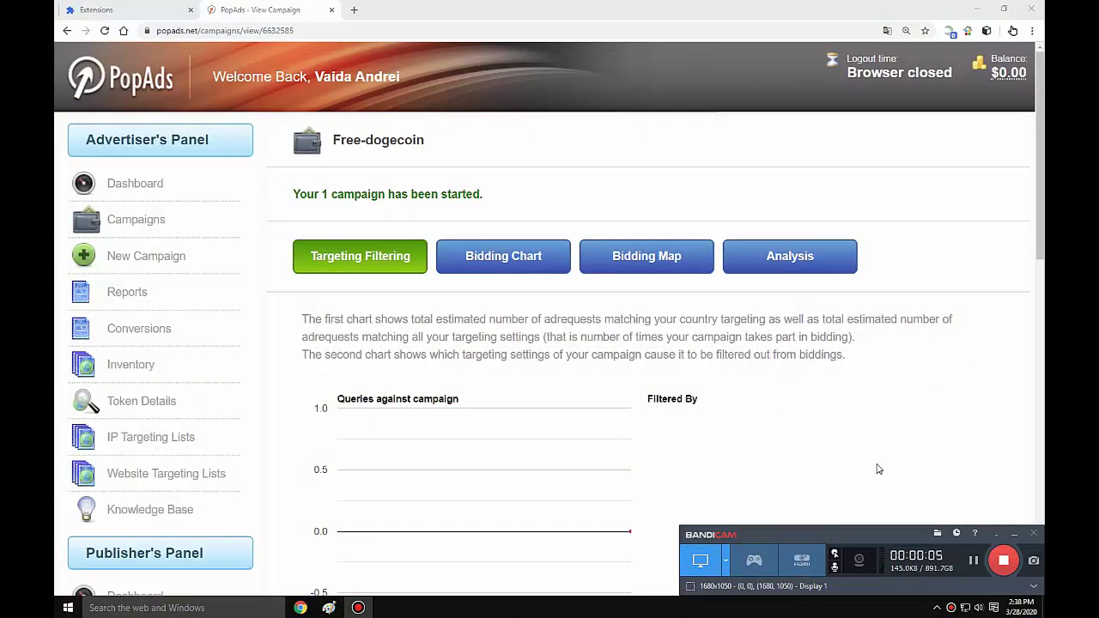
- Examine the Free-dogecoin campaign's Targeting Filtering charts and its Campaign Info for status, budget and bid
click(362, 609)
scroll(489, 569, down, 5)
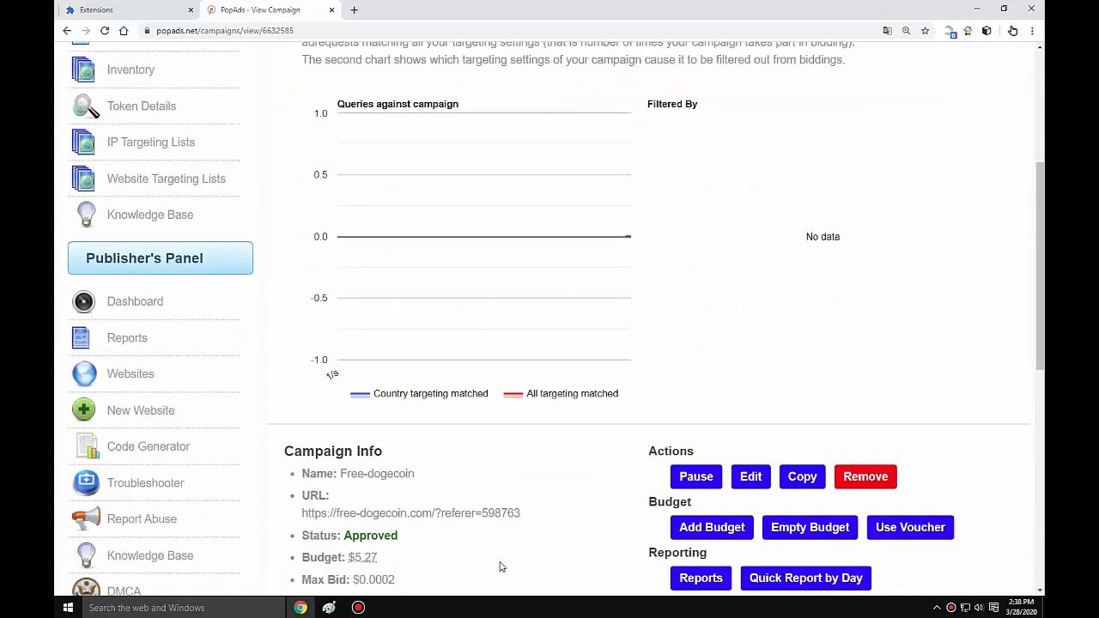
scroll(502, 567, down, 3)
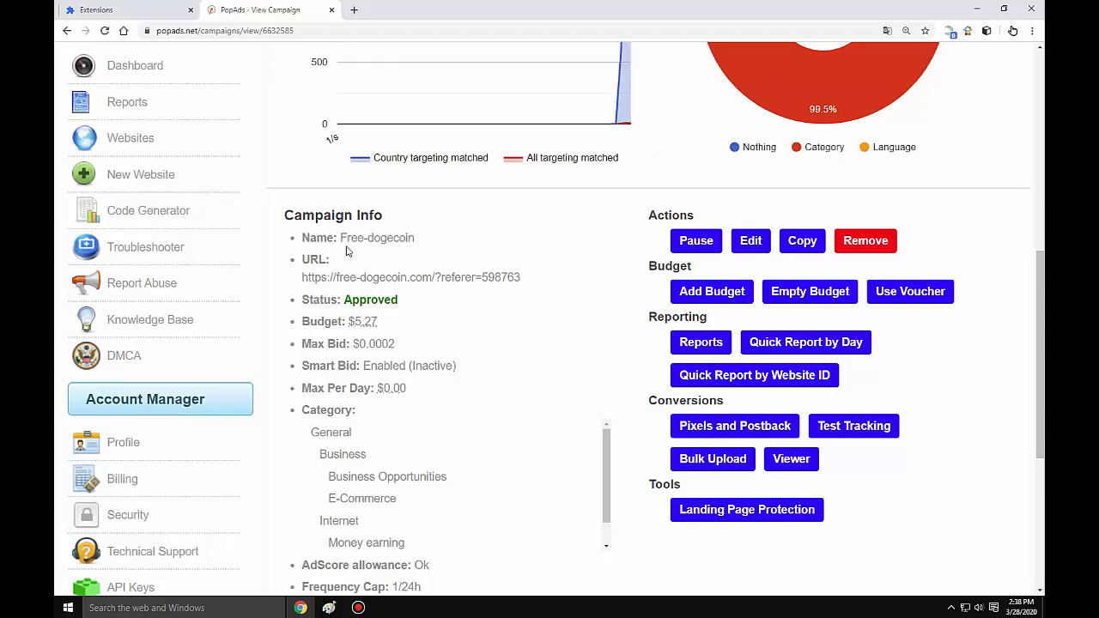
scroll(530, 343, up, 3)
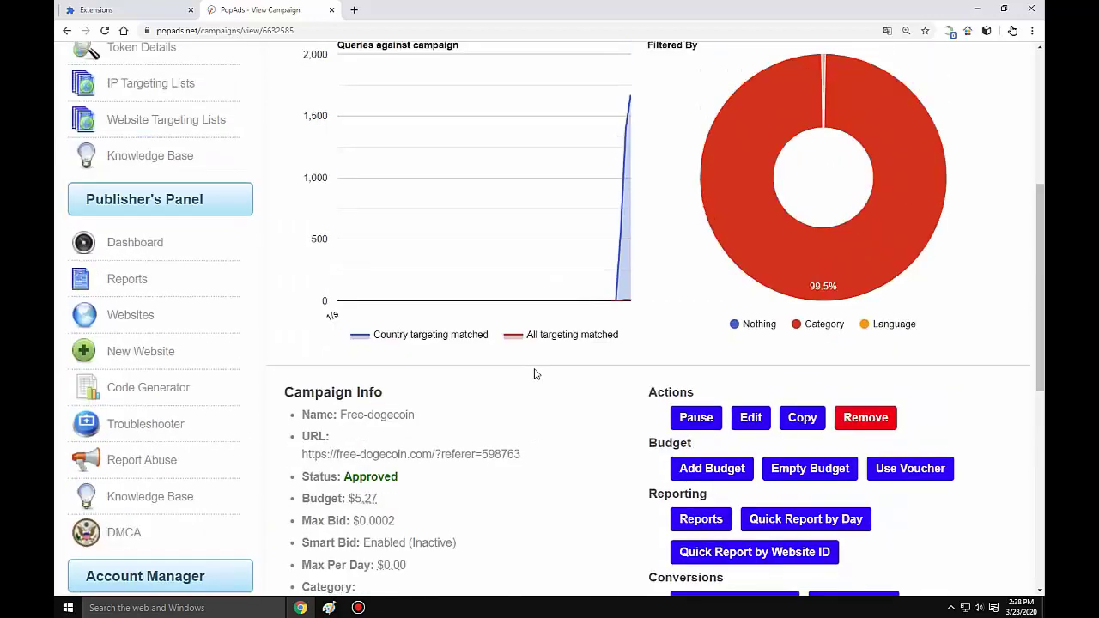
scroll(534, 378, up, 1)
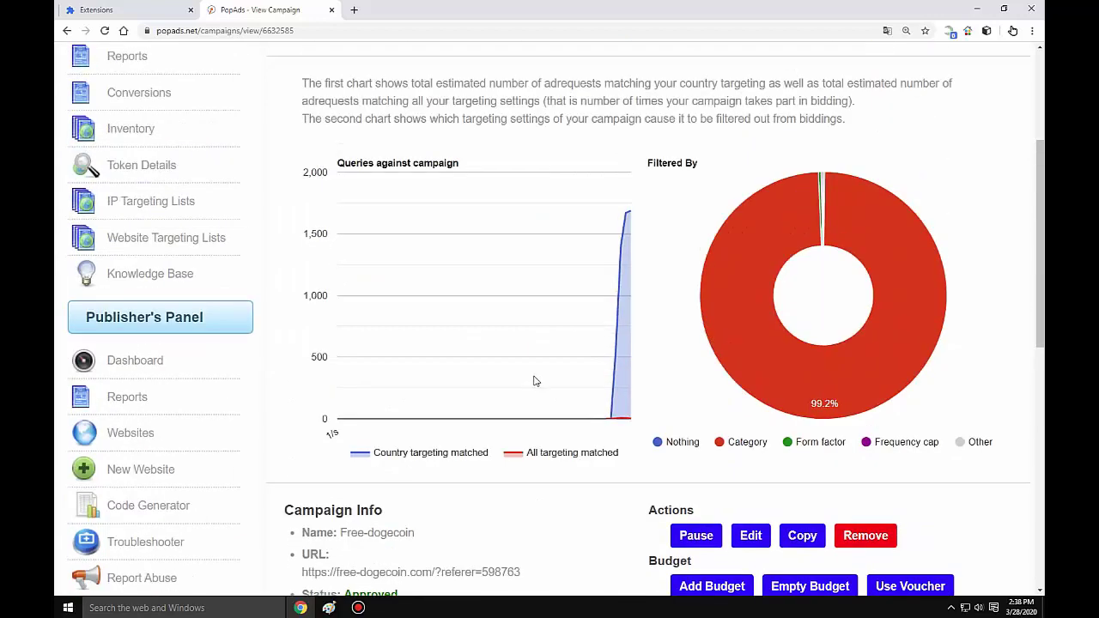